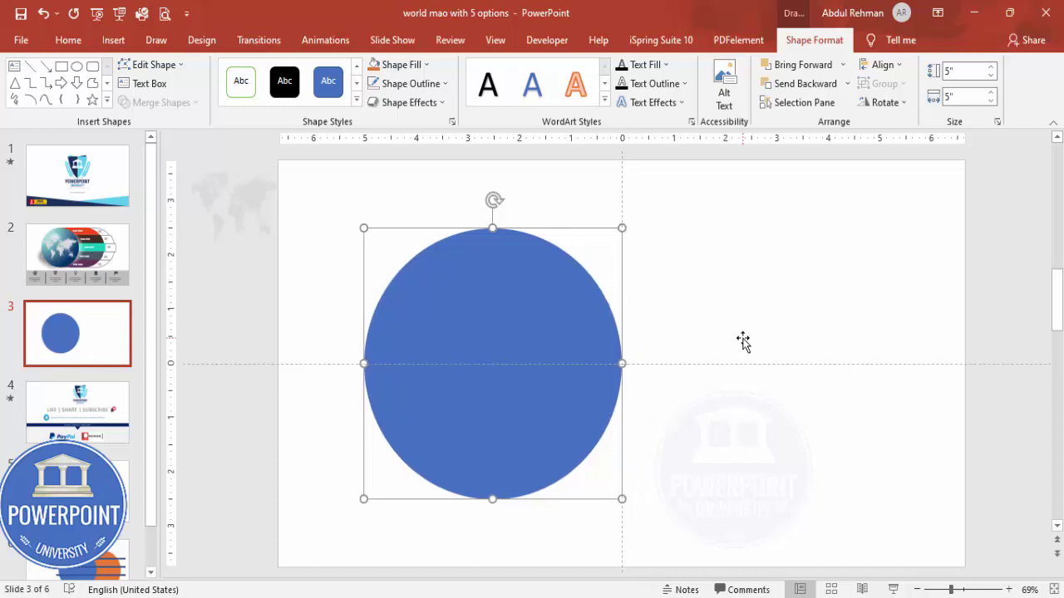
Step: Place the blue circle so its right edge meets the slide's vertical centre guide
key(Escape)
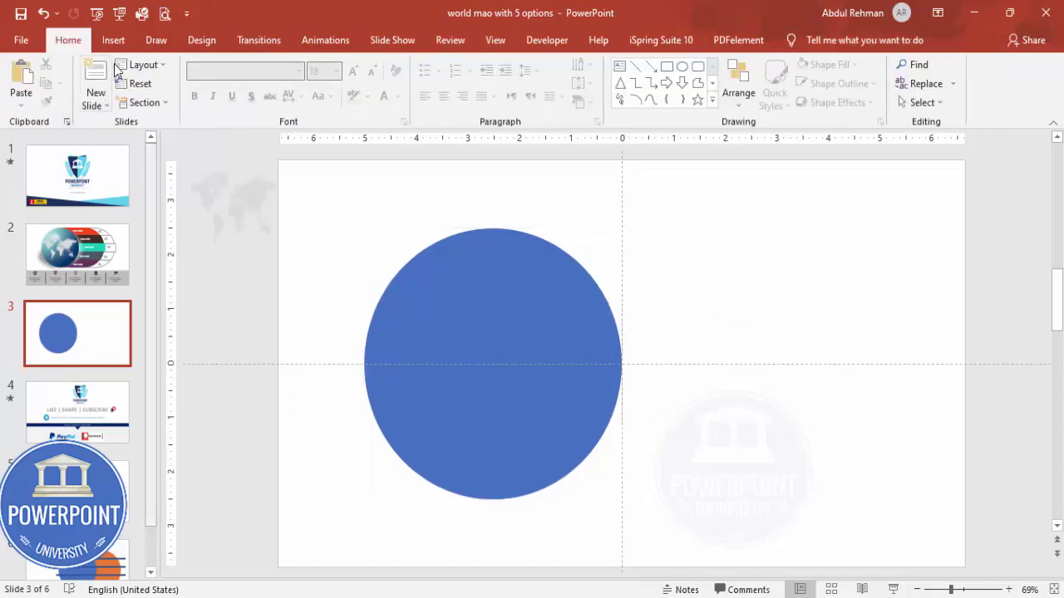
Step: Draw a rounded rectangle over the circle's right side and round its ends fully
click(113, 40)
click(253, 98)
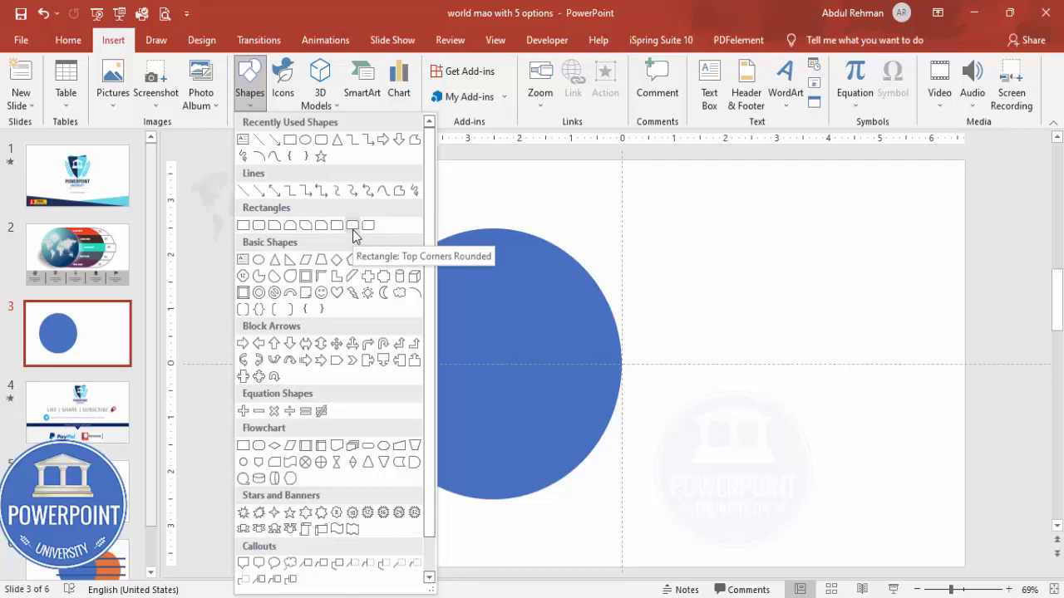
click(258, 225)
drag(667, 355, 834, 450)
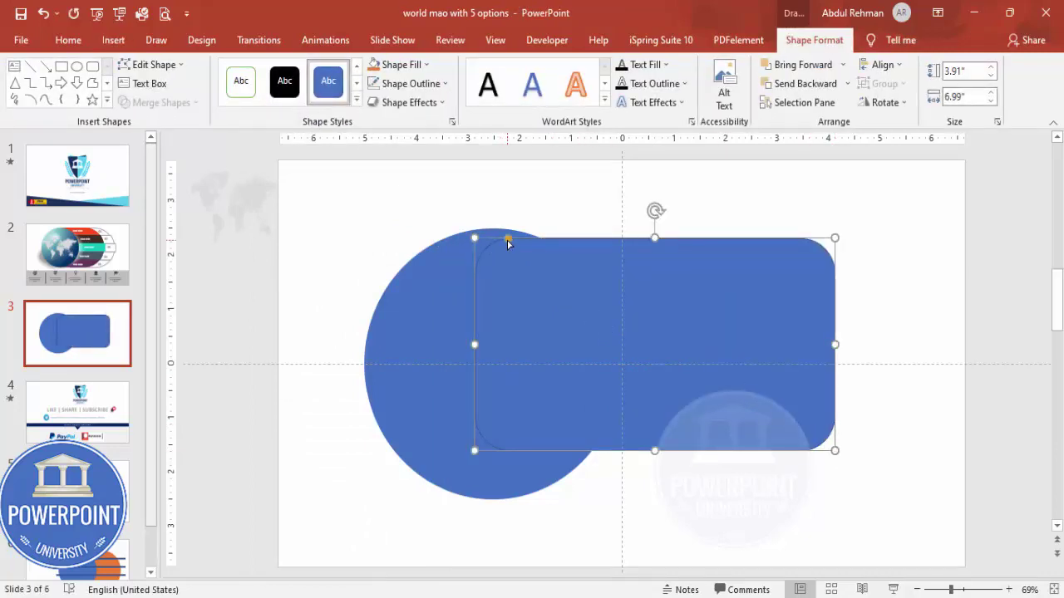
drag(508, 241, 693, 247)
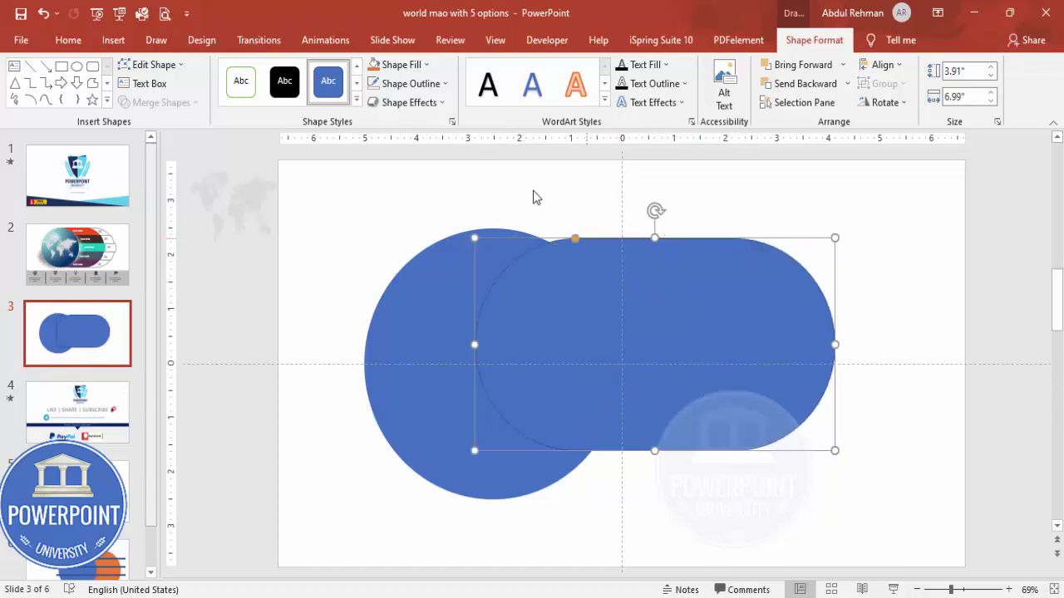
Step: Give the rounded shape no outline and a light blue fill, and send it behind the circle
click(432, 87)
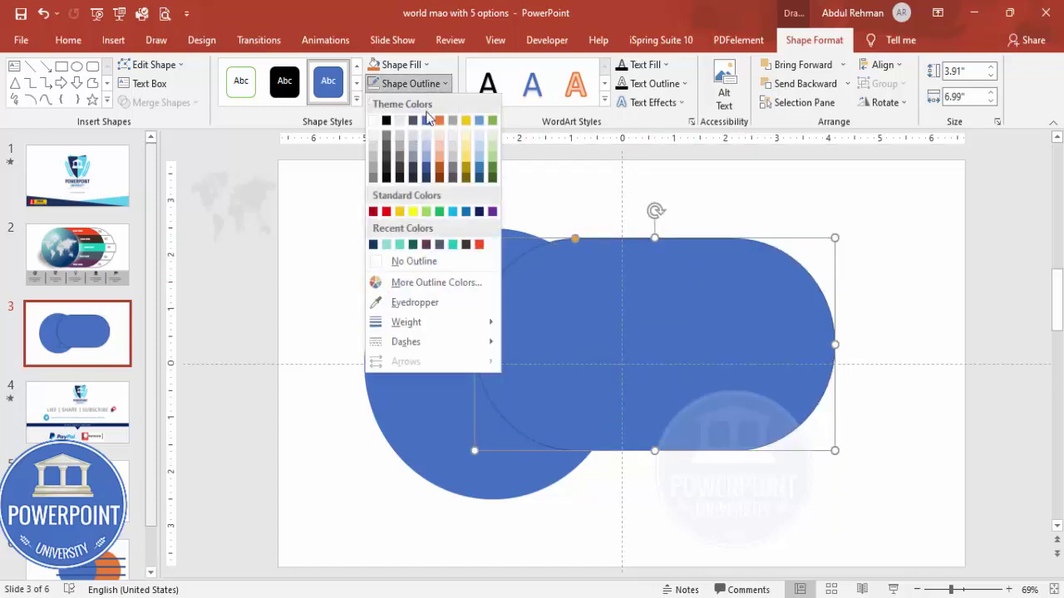
click(424, 260)
click(424, 67)
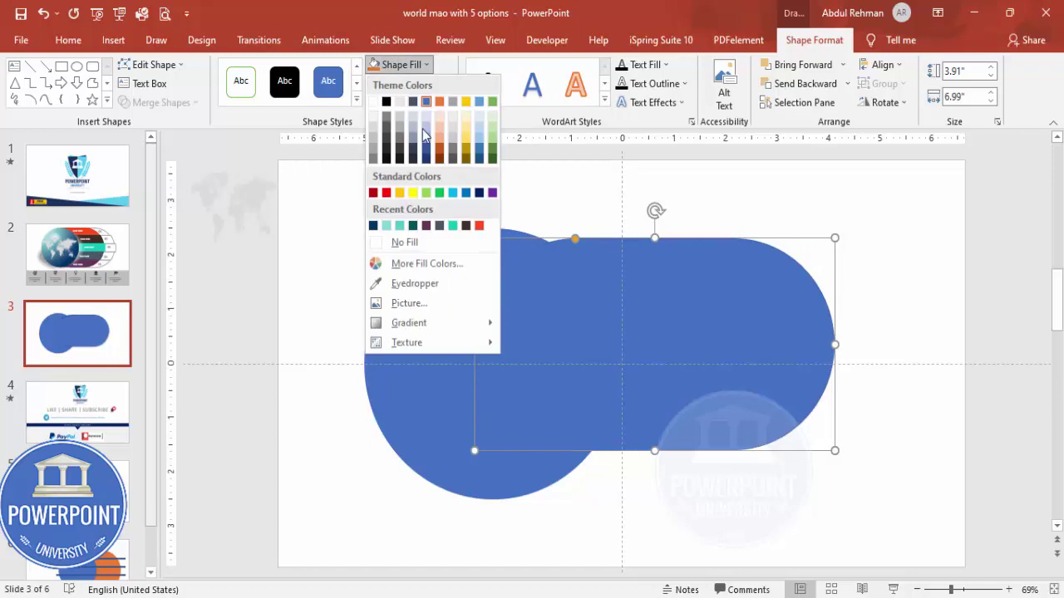
click(452, 193)
click(848, 84)
click(826, 123)
Step: Resize the pill to the circle's height, aligned to its left edge, 8.16" wide
drag(697, 296, 632, 286)
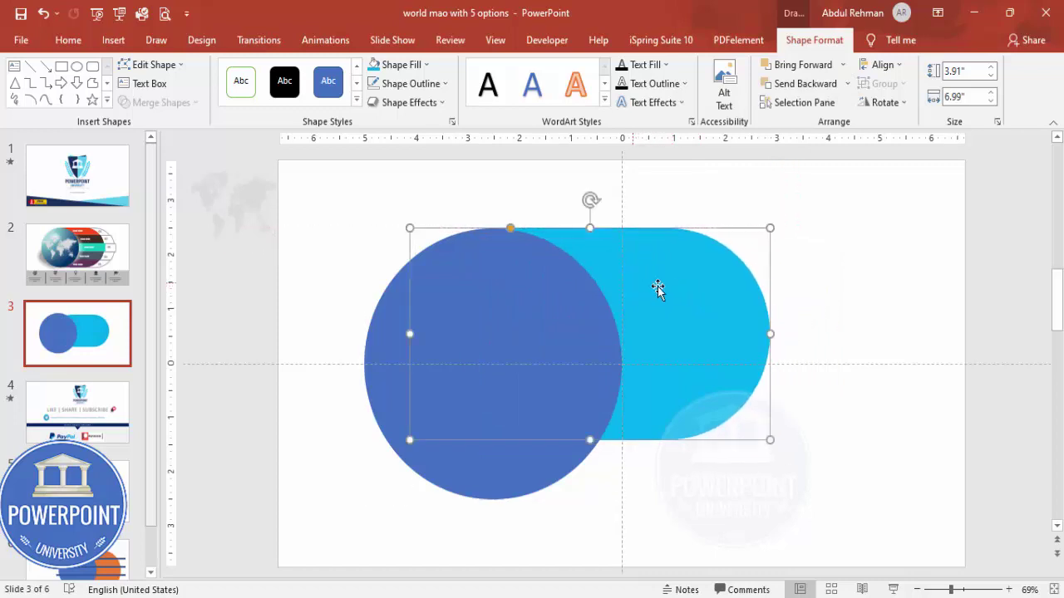
drag(591, 443, 587, 500)
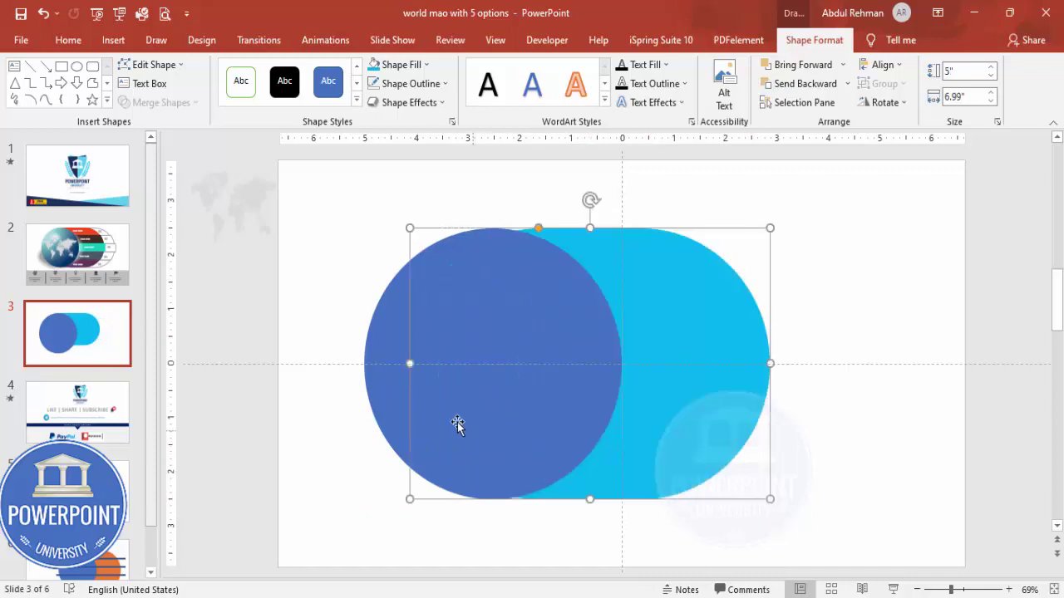
drag(412, 364, 382, 364)
drag(772, 363, 804, 362)
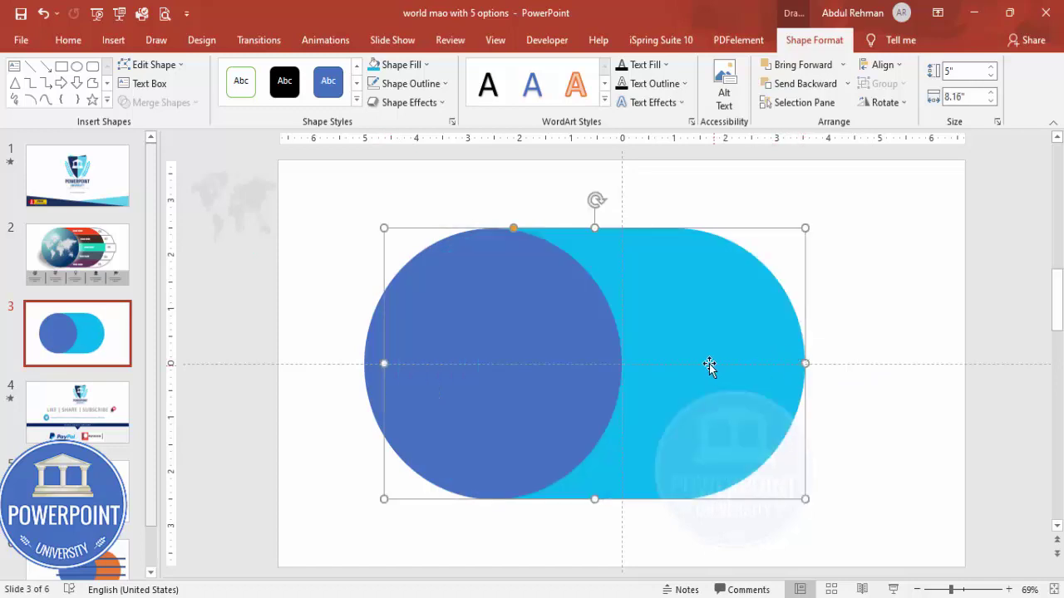
click(530, 212)
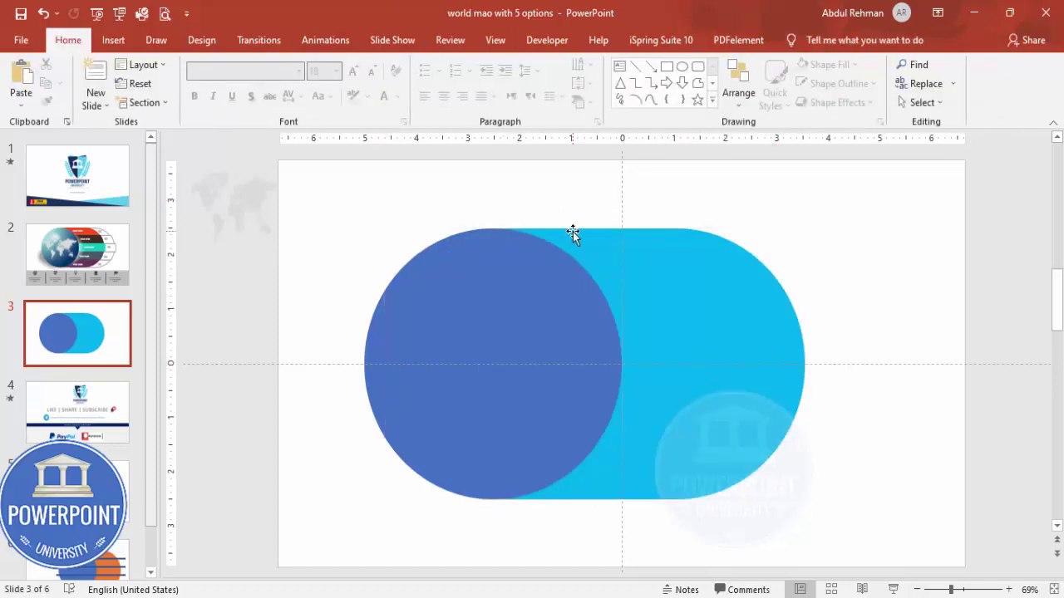
click(573, 232)
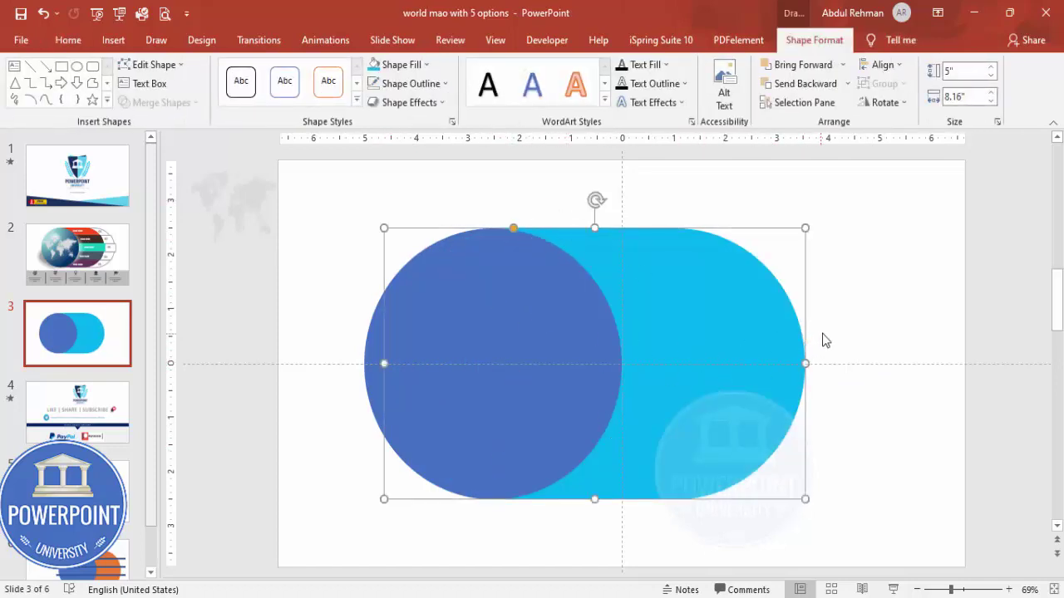
click(835, 306)
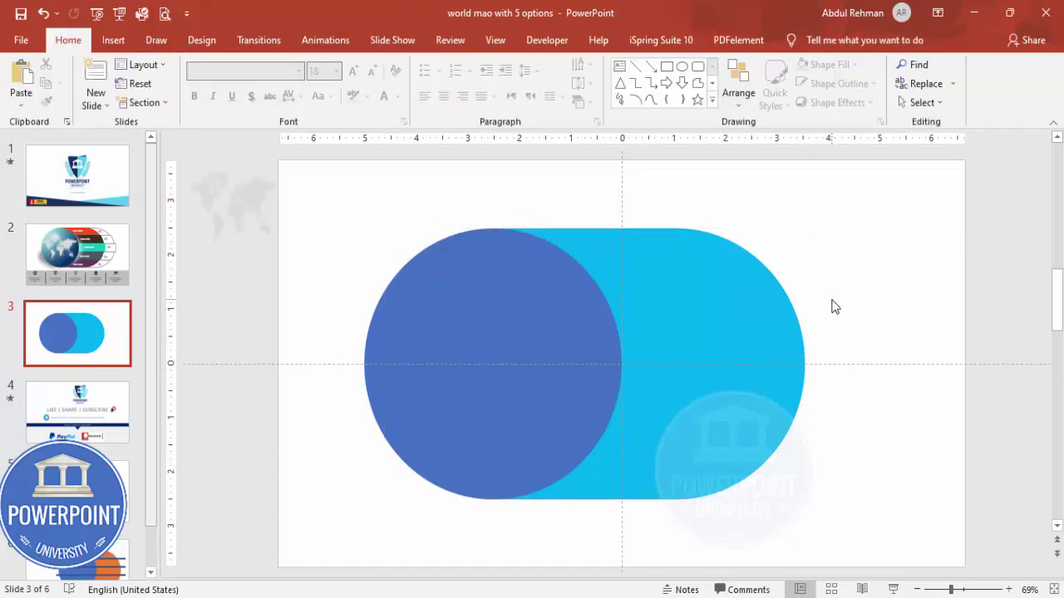
Step: Draw a thin rectangle bar across the circle and the pill shape
click(735, 311)
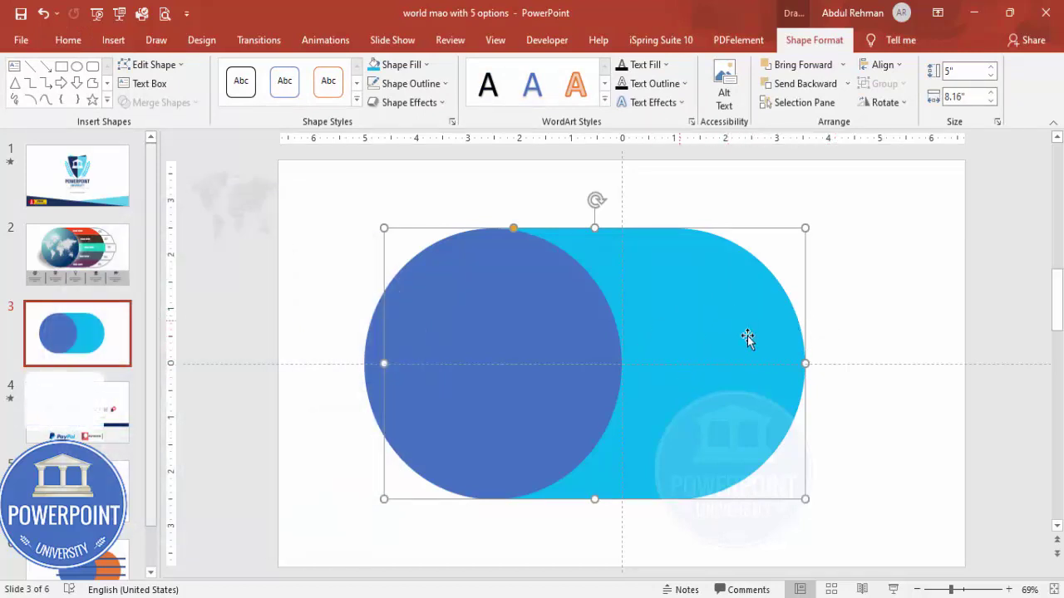
click(824, 291)
click(113, 40)
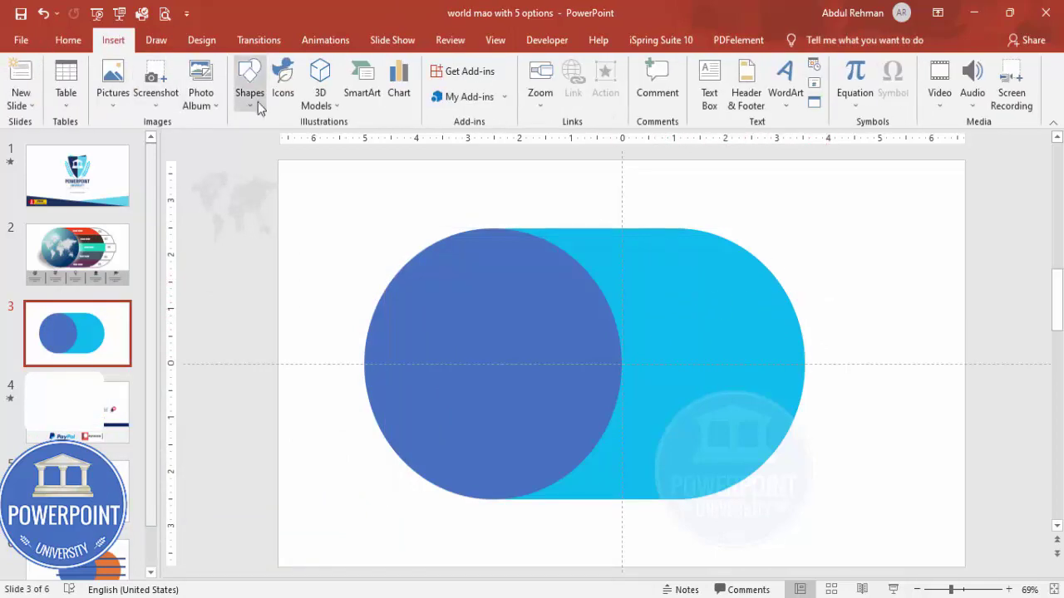
click(258, 106)
click(244, 222)
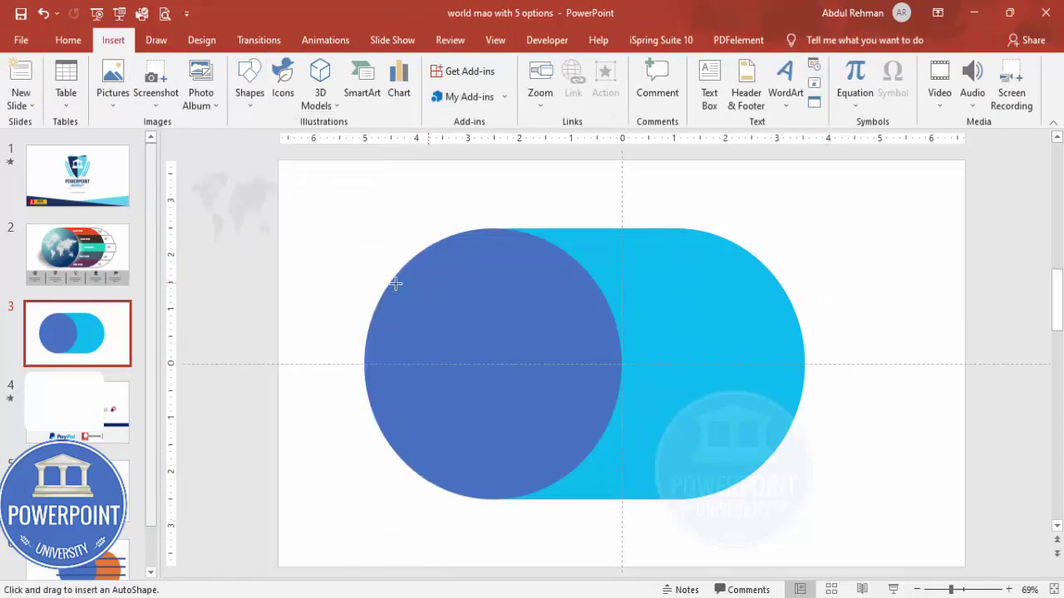
drag(343, 284, 815, 281)
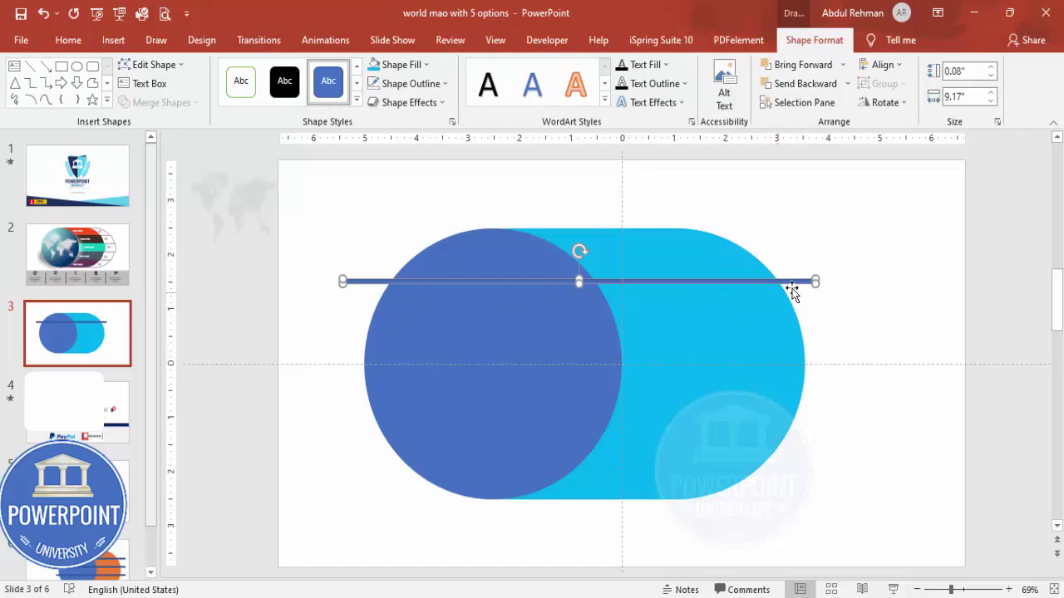
Step: Fill the bar dark gold and duplicate it downward into four stacked bars
click(425, 84)
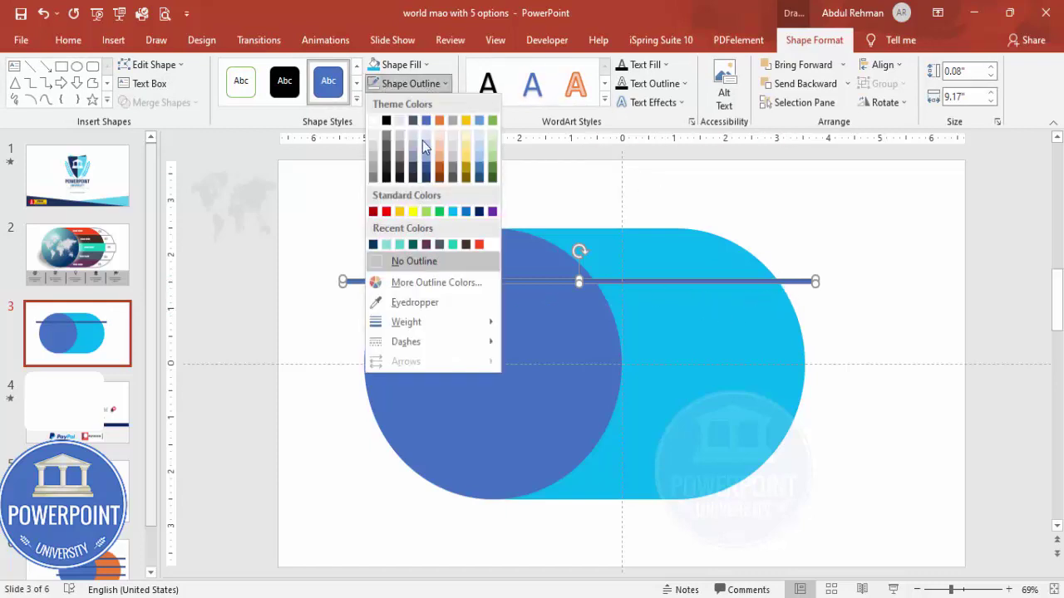
click(401, 64)
click(402, 64)
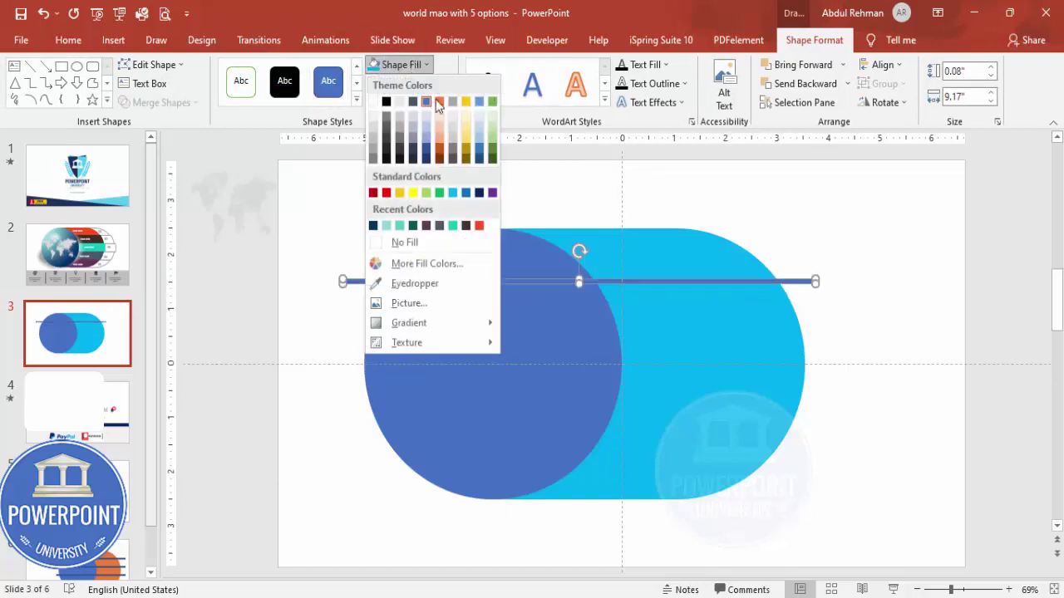
click(464, 151)
drag(791, 282, 799, 284)
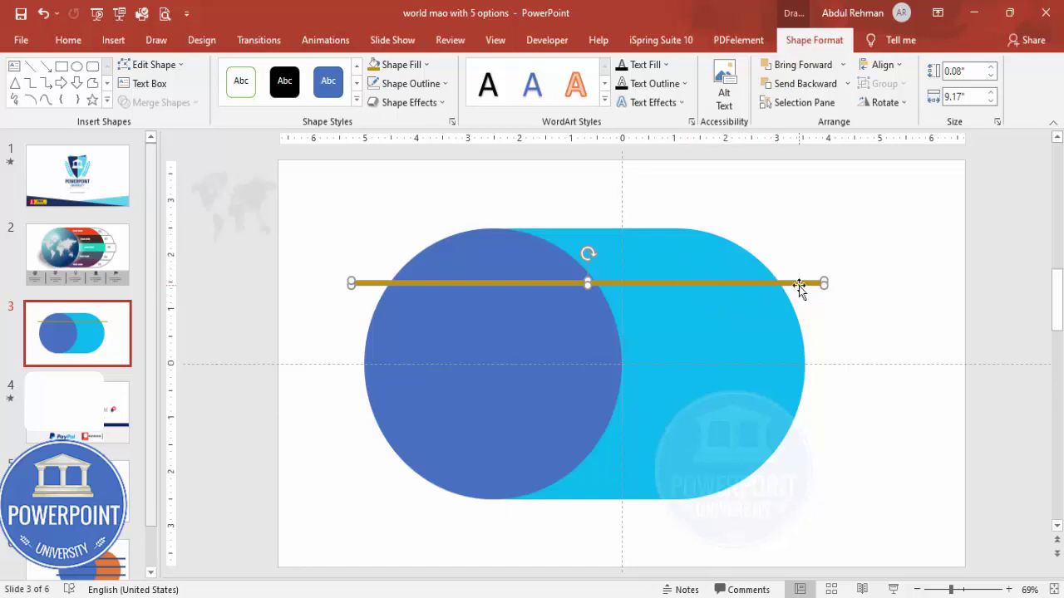
drag(799, 286, 815, 450)
click(816, 438)
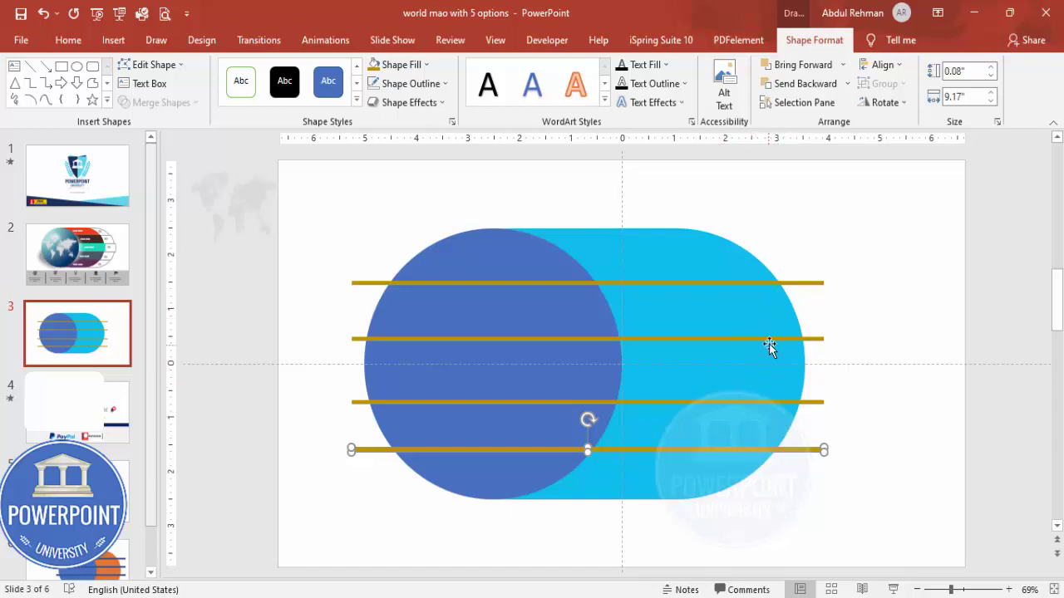
Step: Distribute the four gold bars vertically, then select them together with the pill shape
click(697, 284)
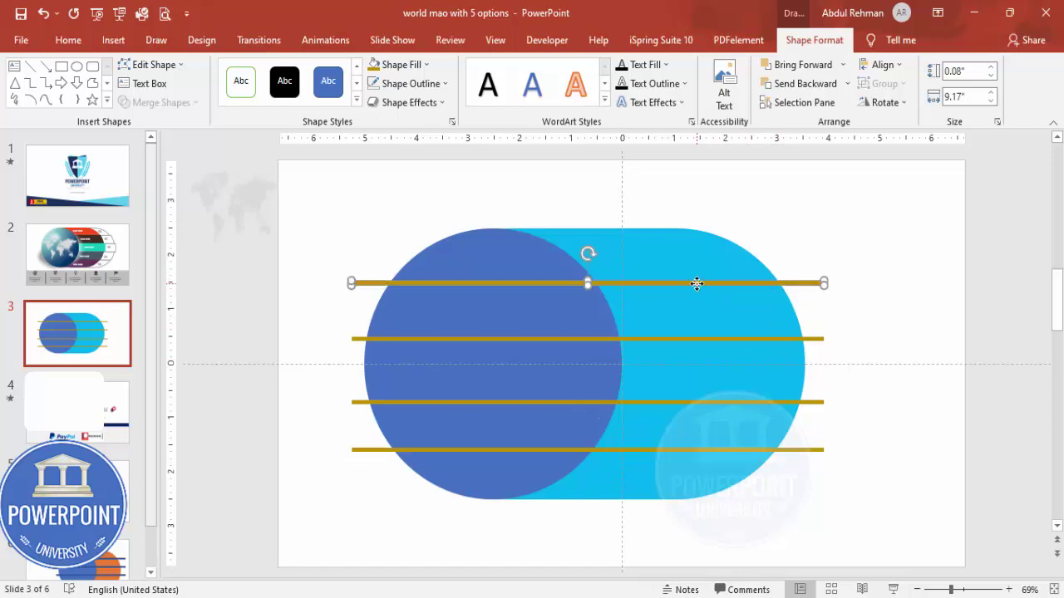
shift+click(805, 339)
shift+click(820, 402)
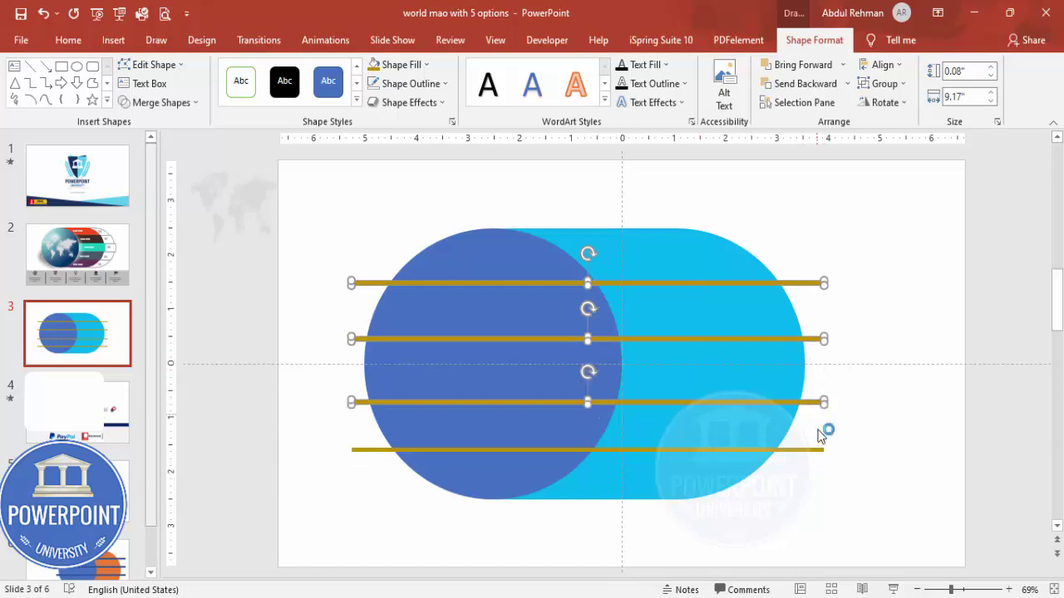
shift+click(816, 450)
click(878, 68)
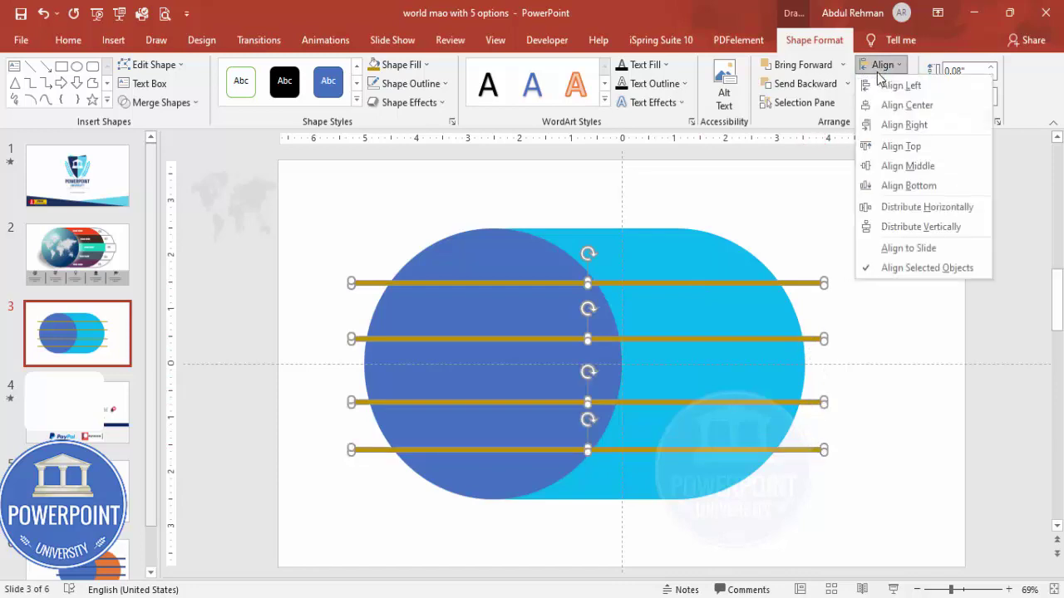
click(921, 227)
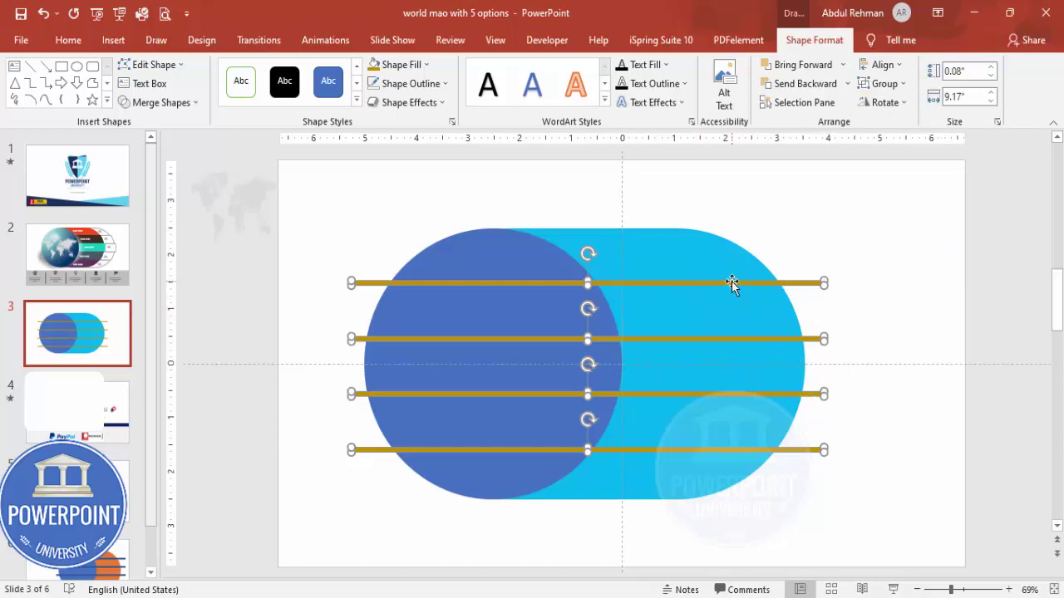
shift+click(683, 255)
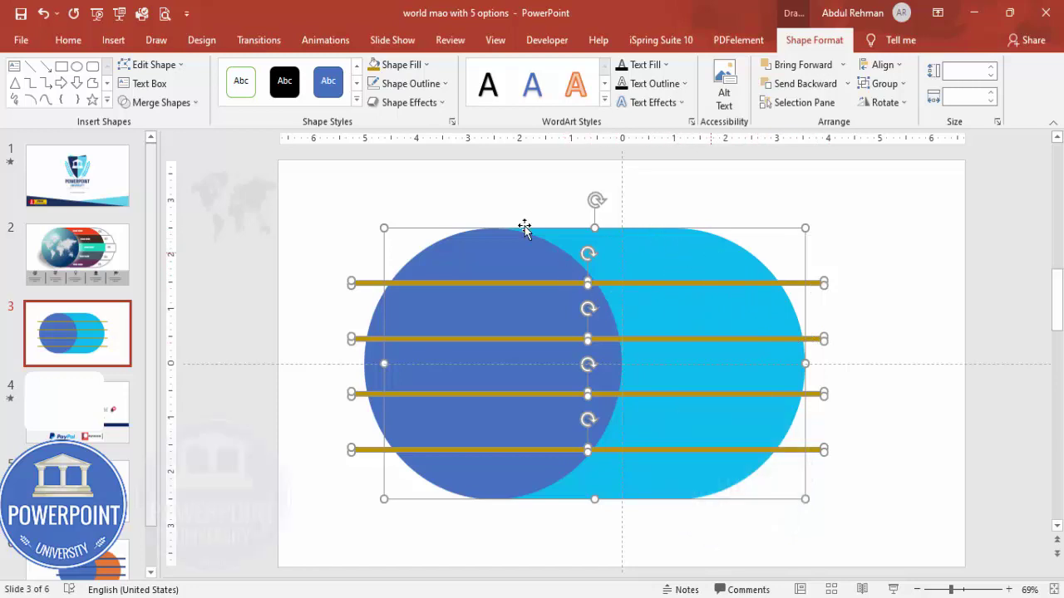
Step: Fragment the pill shape along the gold bars with Merge Shapes > Fragment
click(185, 103)
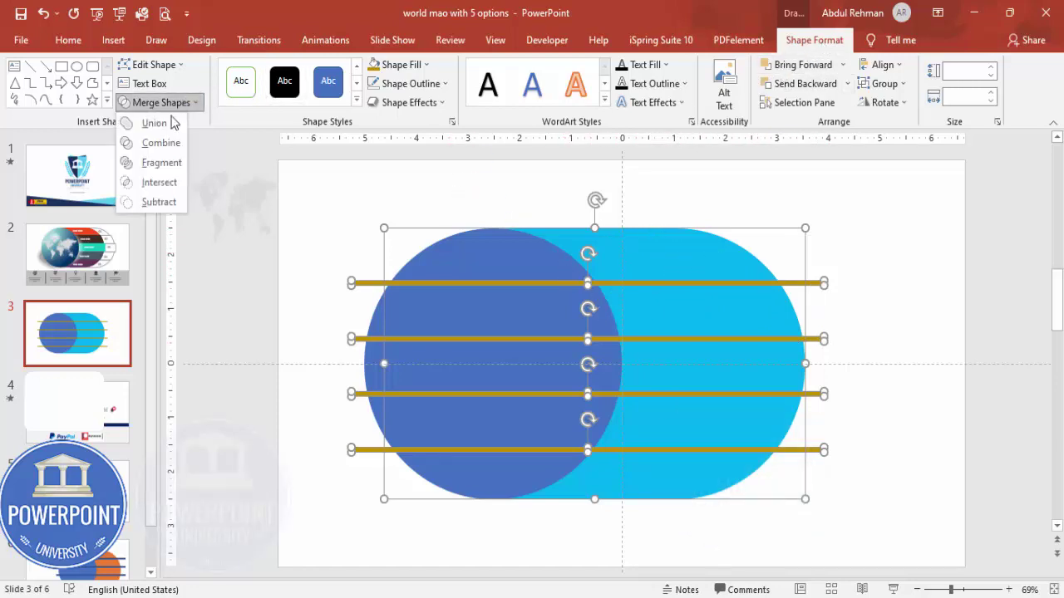
click(162, 163)
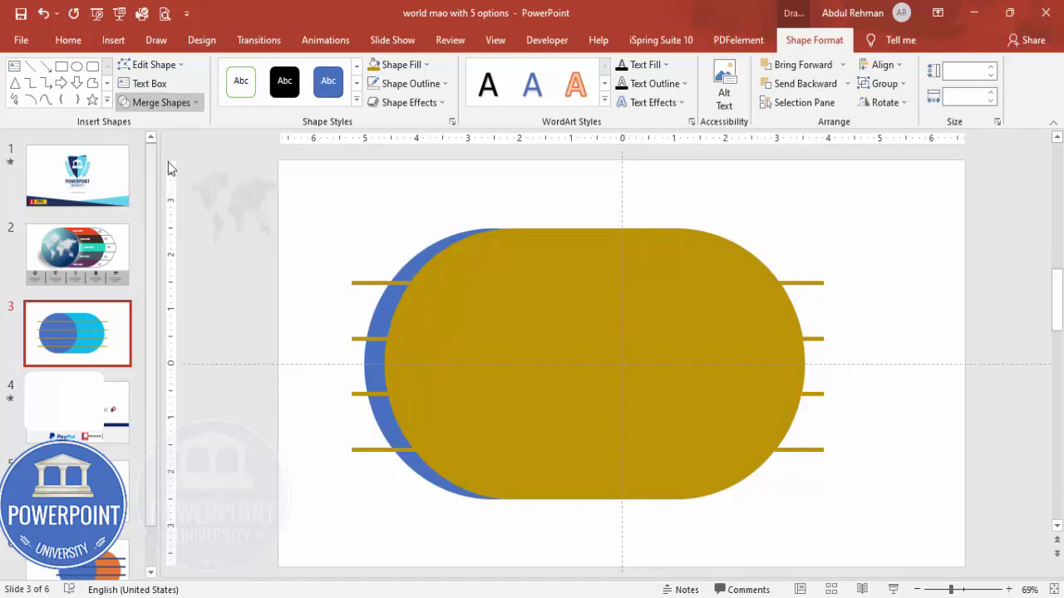
click(259, 229)
click(347, 262)
Step: Delete the four bars' fragment pieces, then test-drag the bottom strip and undo
drag(333, 268, 928, 314)
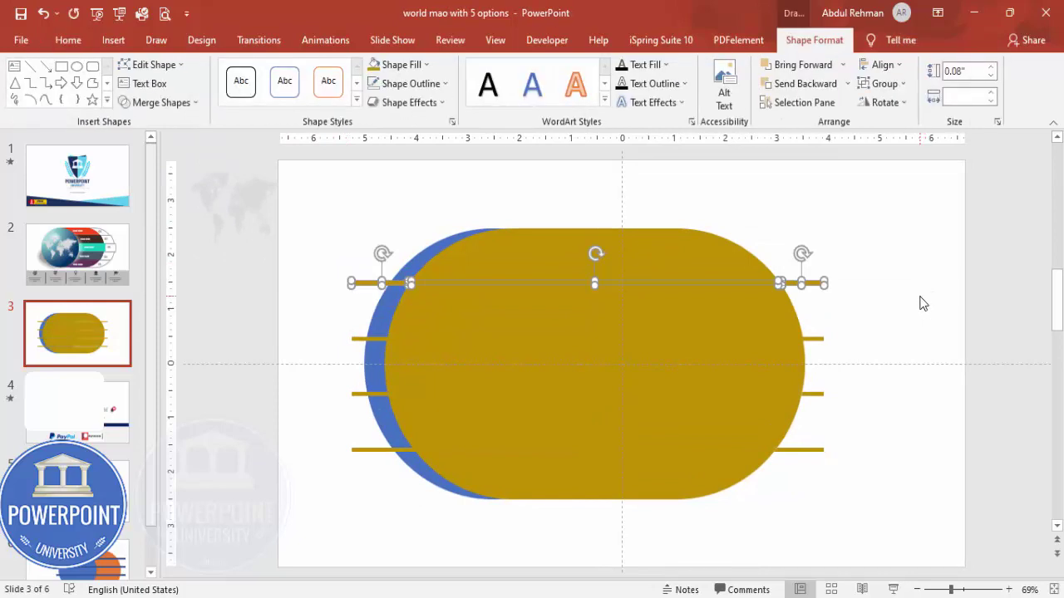
key(Delete)
drag(324, 324, 895, 363)
key(Delete)
drag(321, 380, 918, 426)
key(Delete)
drag(342, 436, 871, 472)
key(Delete)
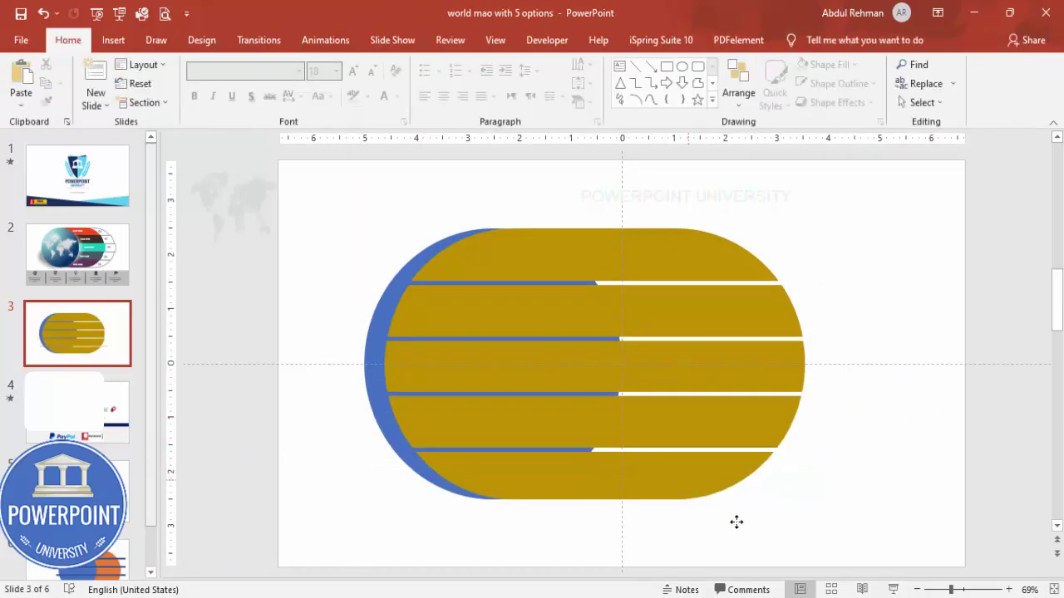
drag(723, 477, 783, 529)
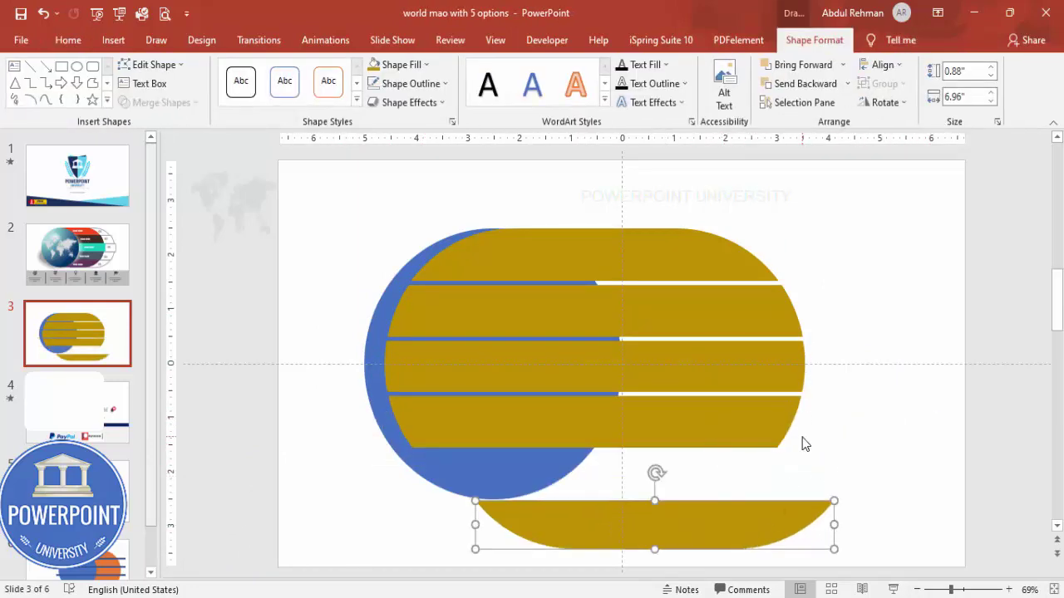
key(ctrl+z)
key(ctrl+z)
Step: Send the yellow strip pieces backward behind the blue circle
shift+click(742, 284)
shift+click(740, 251)
click(851, 84)
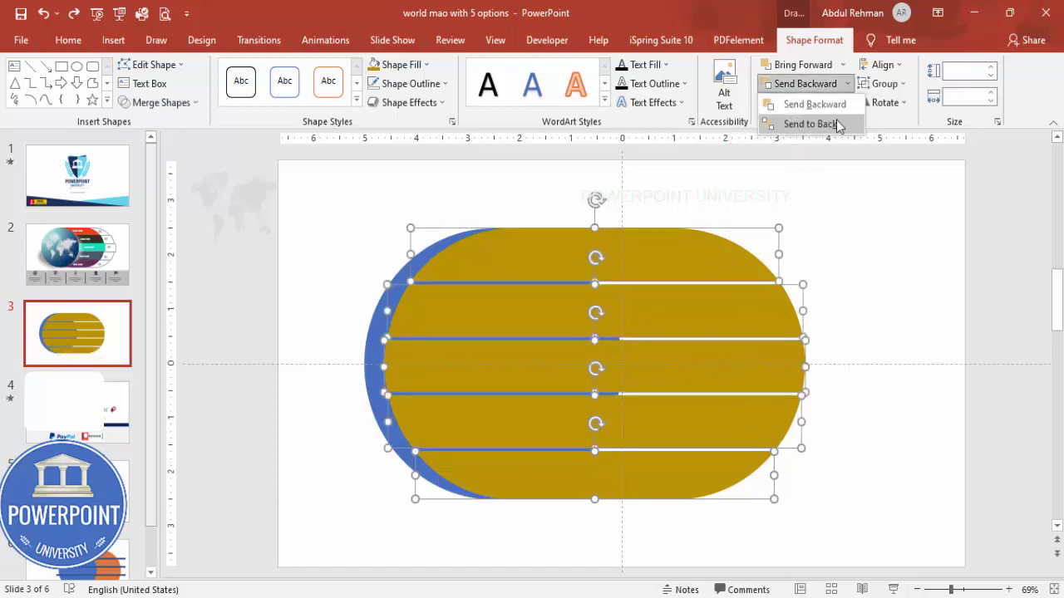
click(810, 121)
click(833, 237)
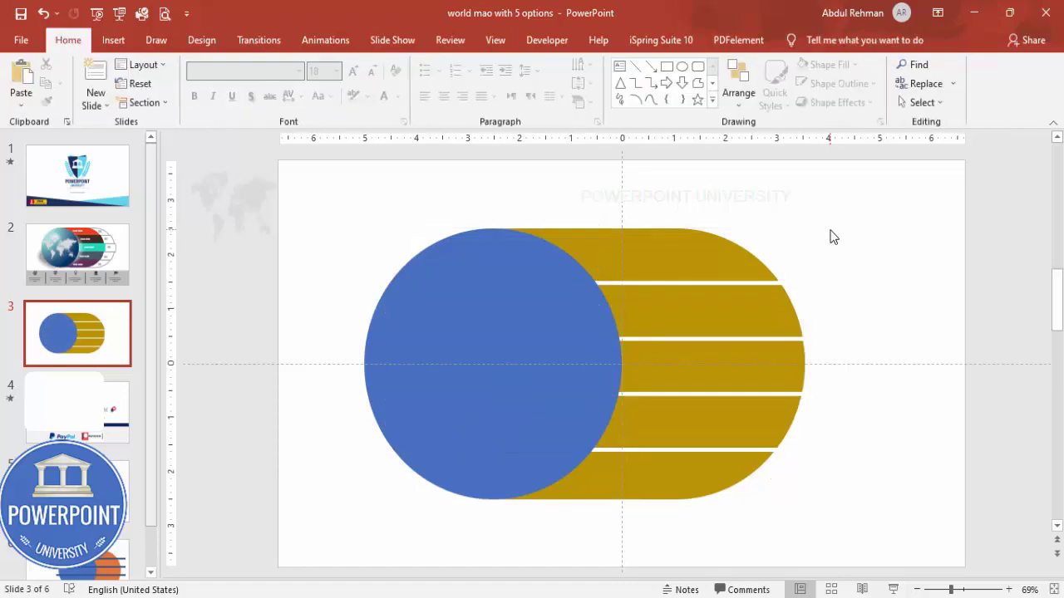
Step: Select all five strips and place a copy offset to the right and down
click(667, 244)
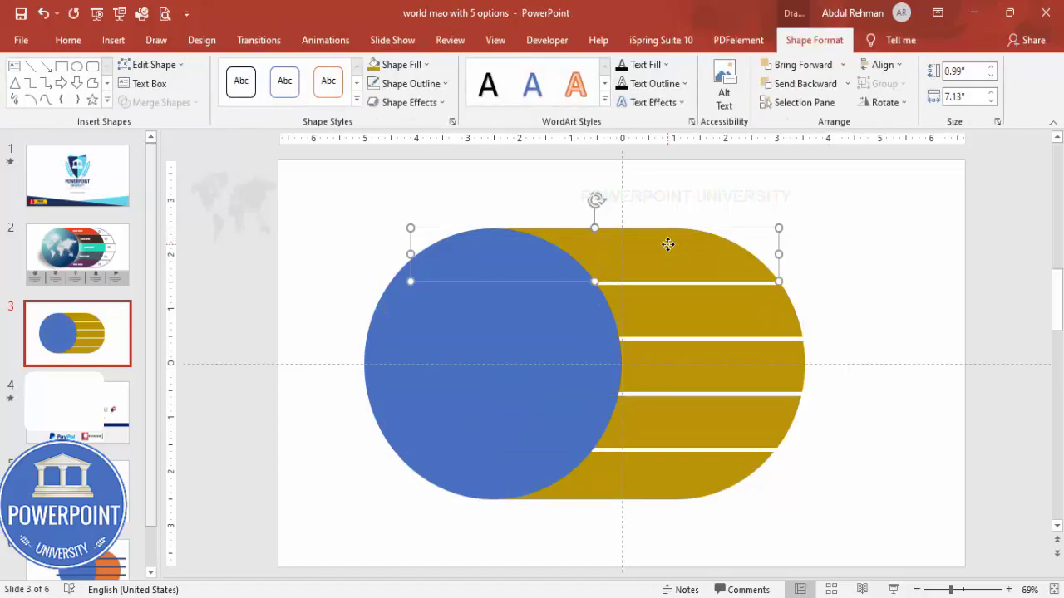
shift+click(705, 311)
shift+click(737, 366)
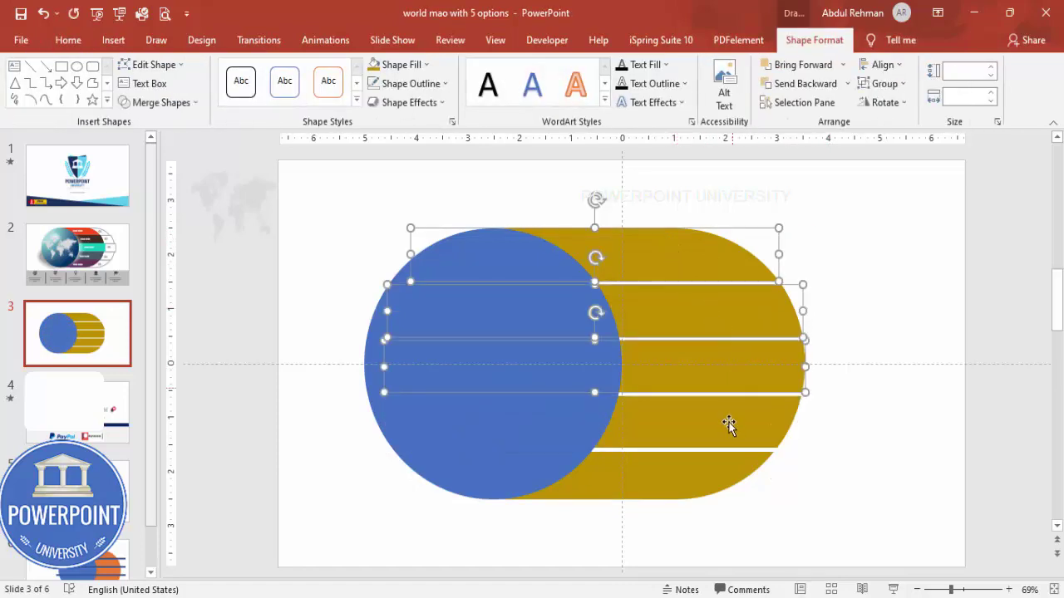
shift+click(732, 418)
shift+click(704, 468)
drag(704, 468, 826, 447)
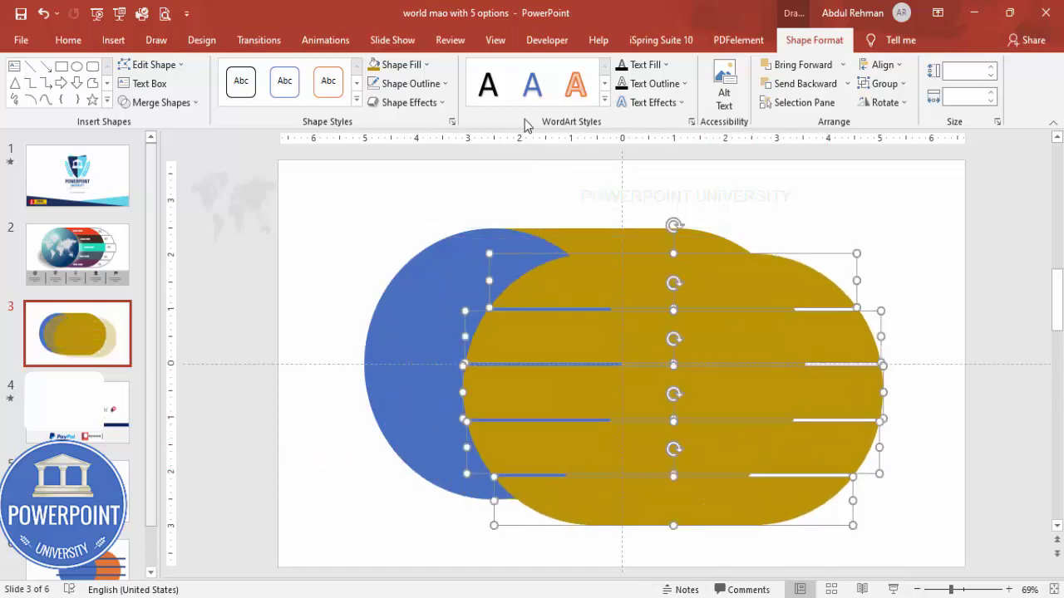
Step: Give the copied strips a grey outline and no fill, positioned just right of the originals
click(411, 83)
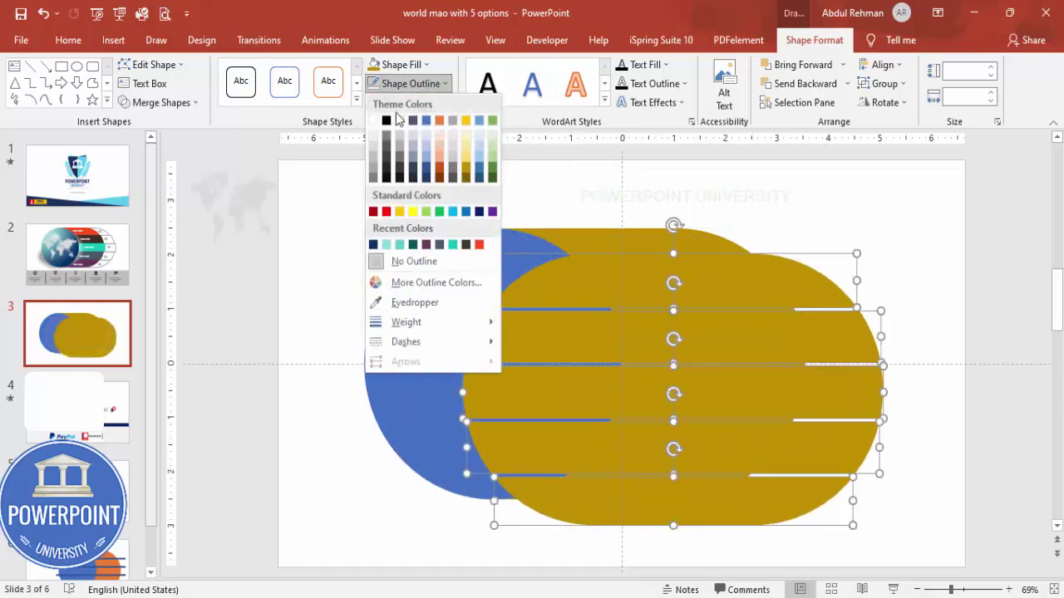
click(371, 179)
click(418, 72)
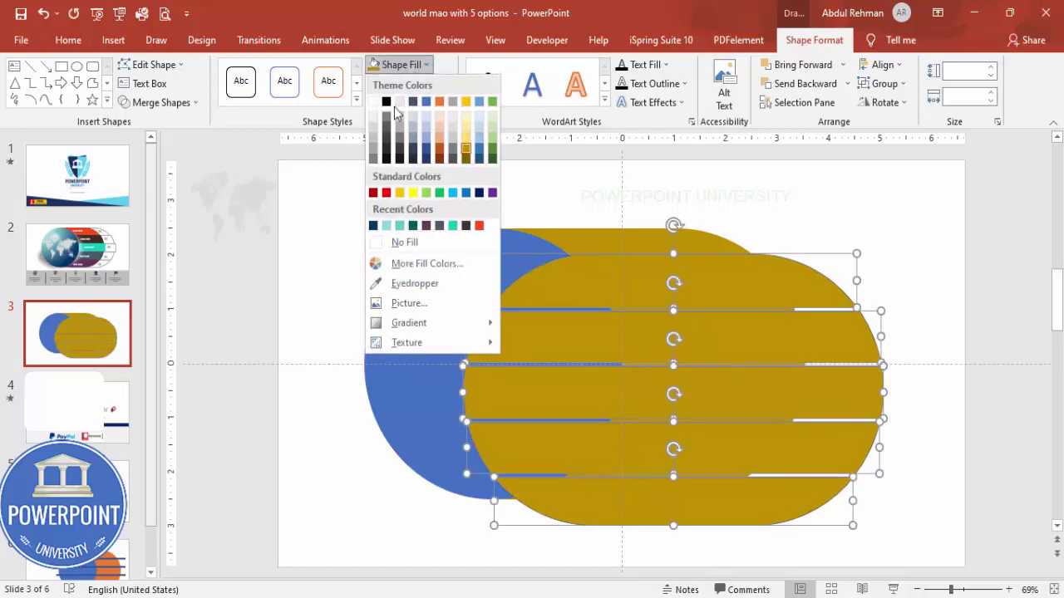
click(415, 242)
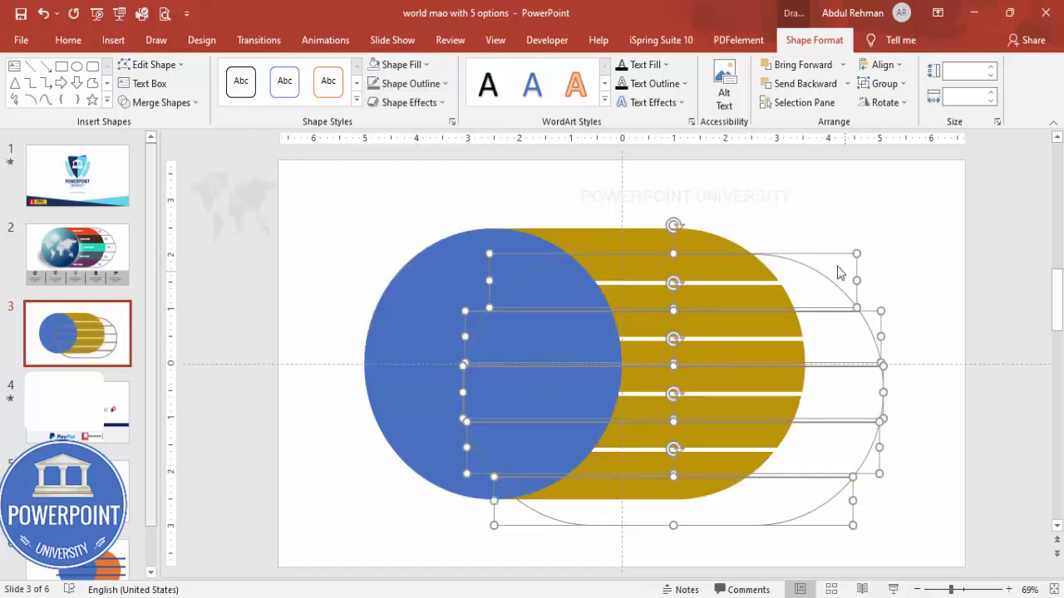
drag(818, 259, 797, 230)
click(847, 83)
Step: Send the outline copies to the back and fill the top strip red
click(830, 125)
click(881, 278)
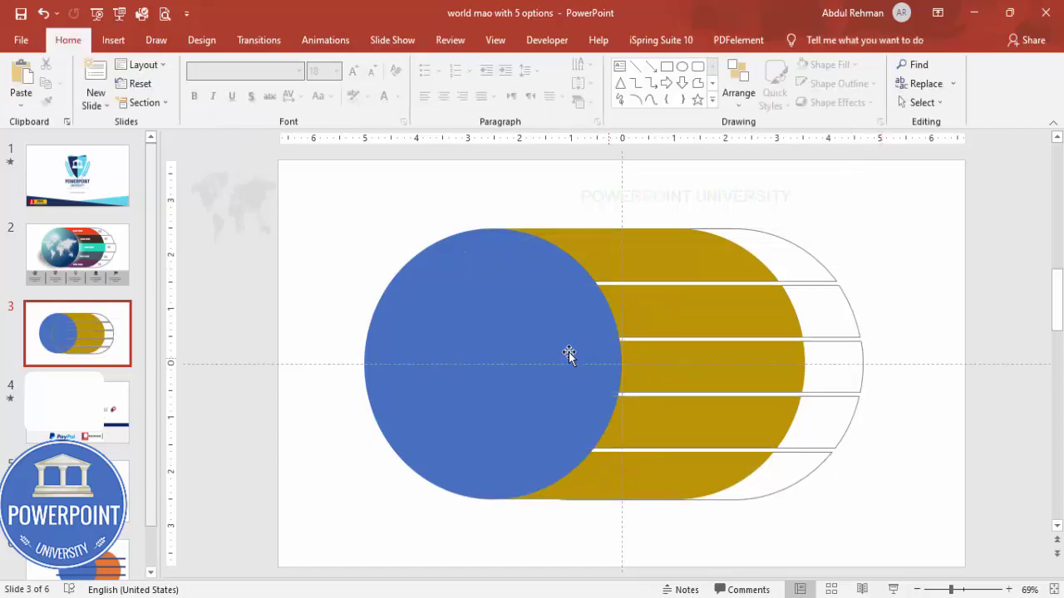
click(693, 255)
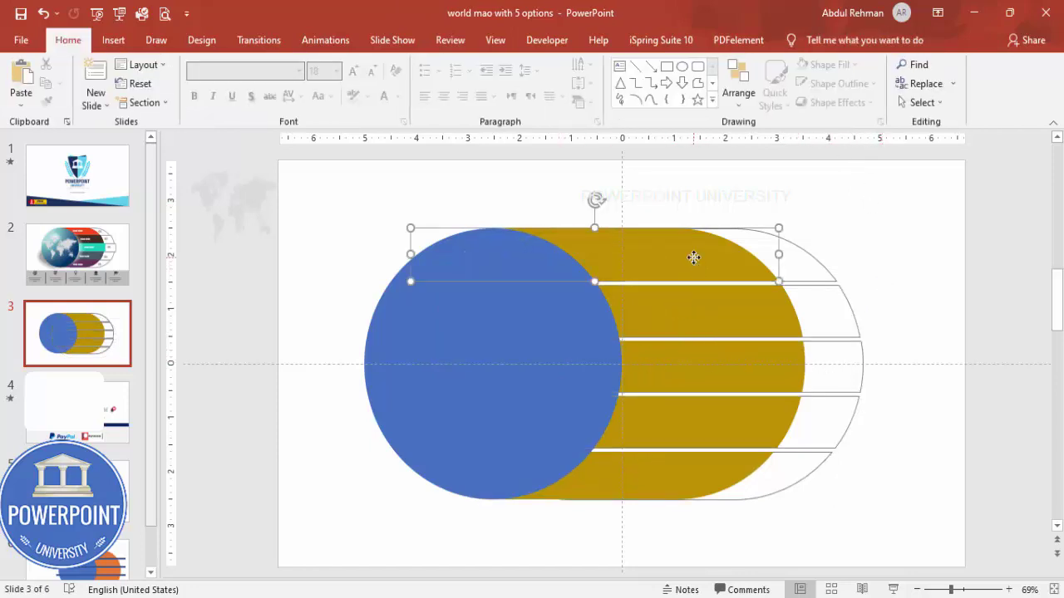
click(419, 66)
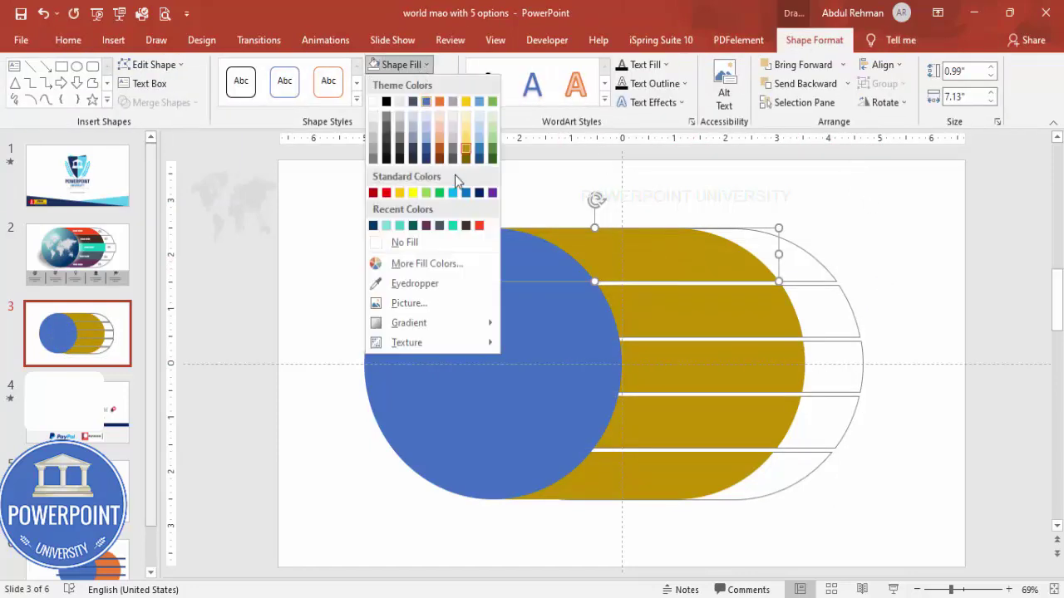
click(480, 225)
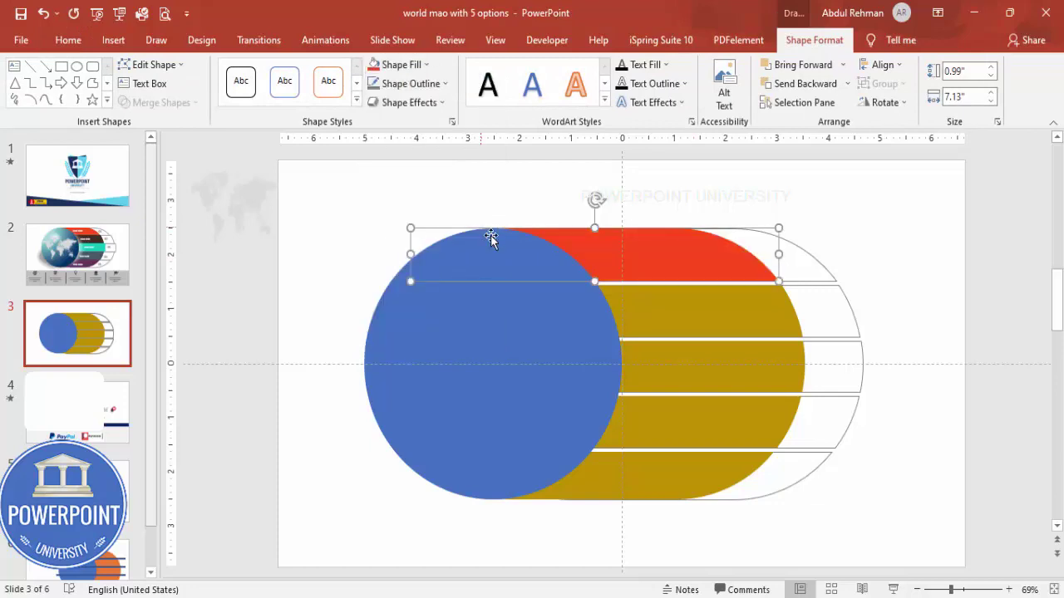
Step: Fill the second, third and fourth strips dark brown, teal and dark slate grey
click(755, 305)
click(419, 67)
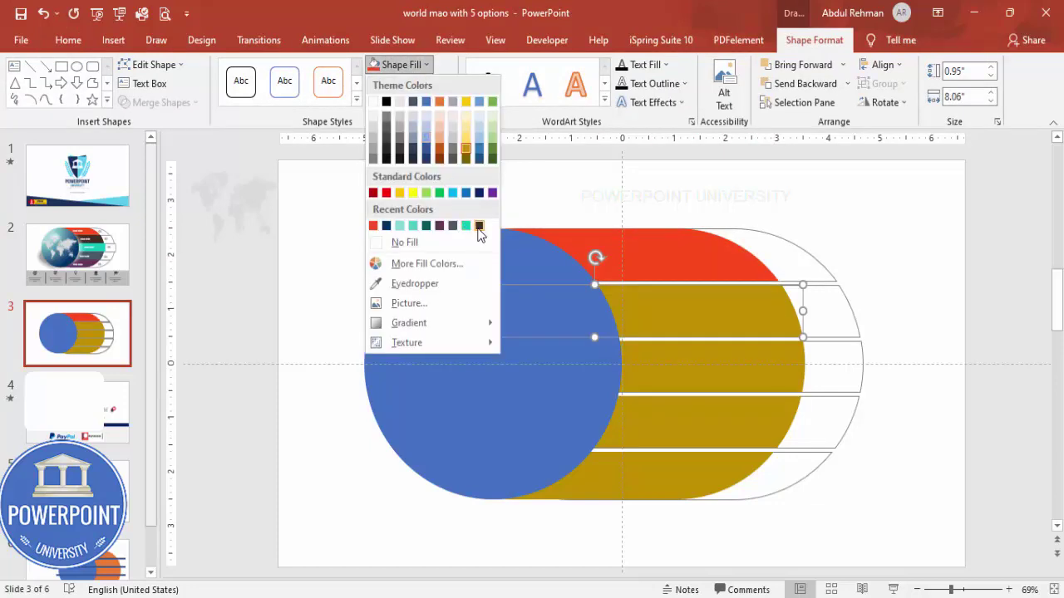
click(479, 226)
click(750, 366)
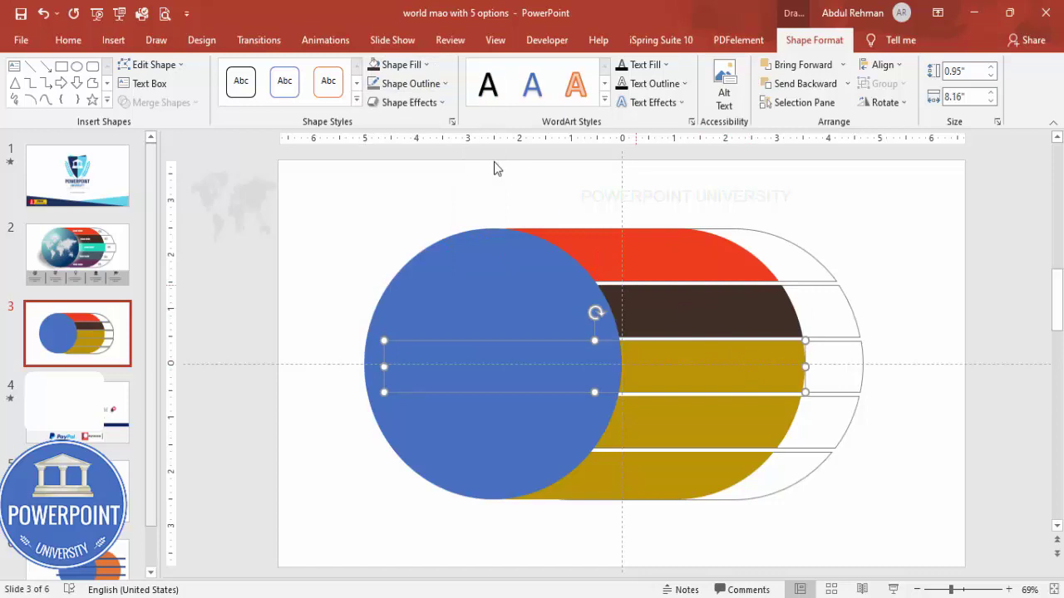
click(419, 65)
click(479, 226)
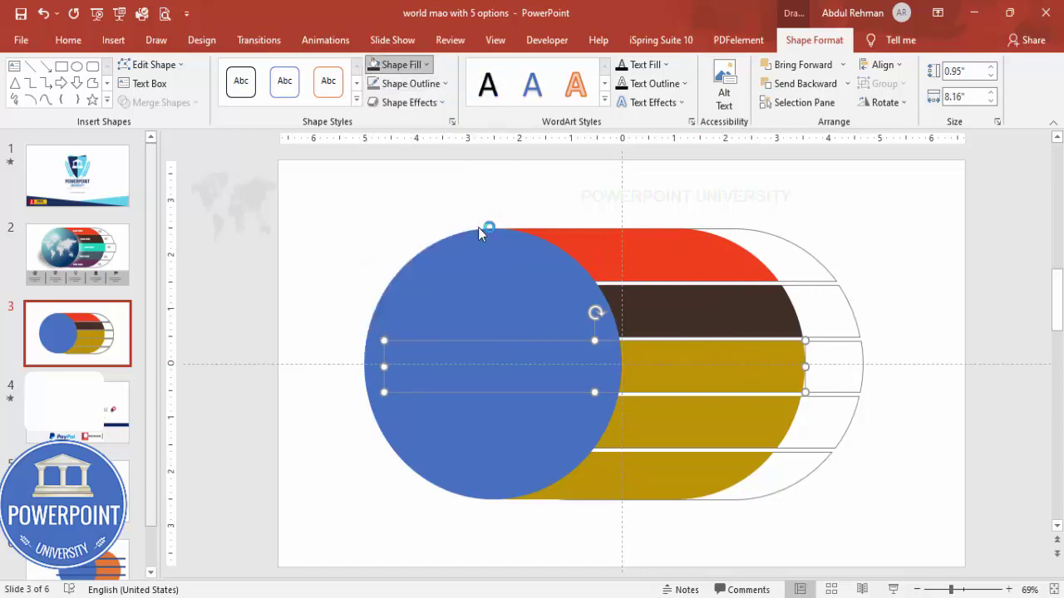
click(703, 397)
click(419, 64)
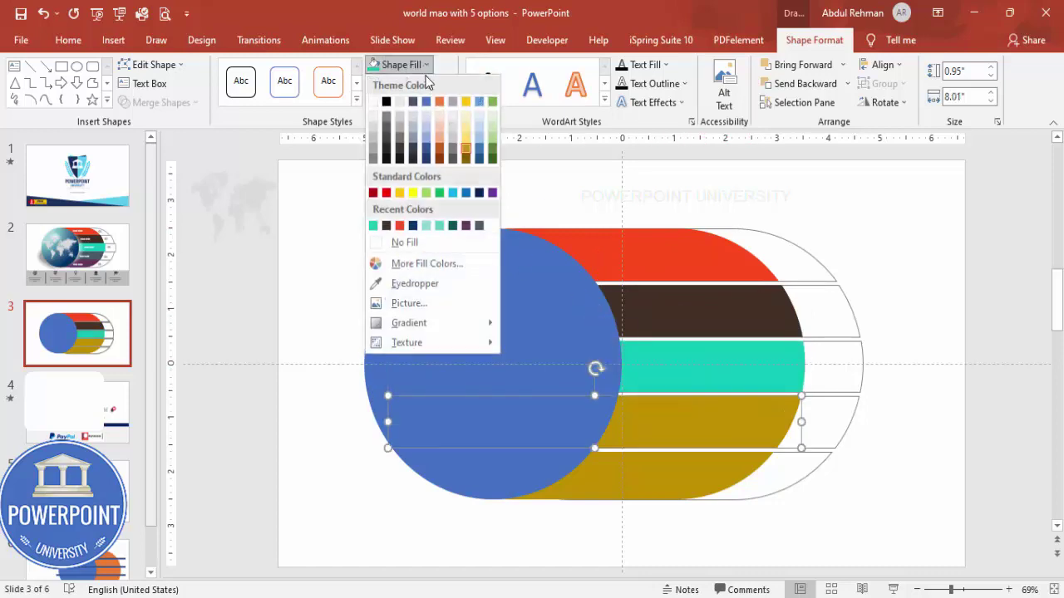
click(478, 225)
click(653, 468)
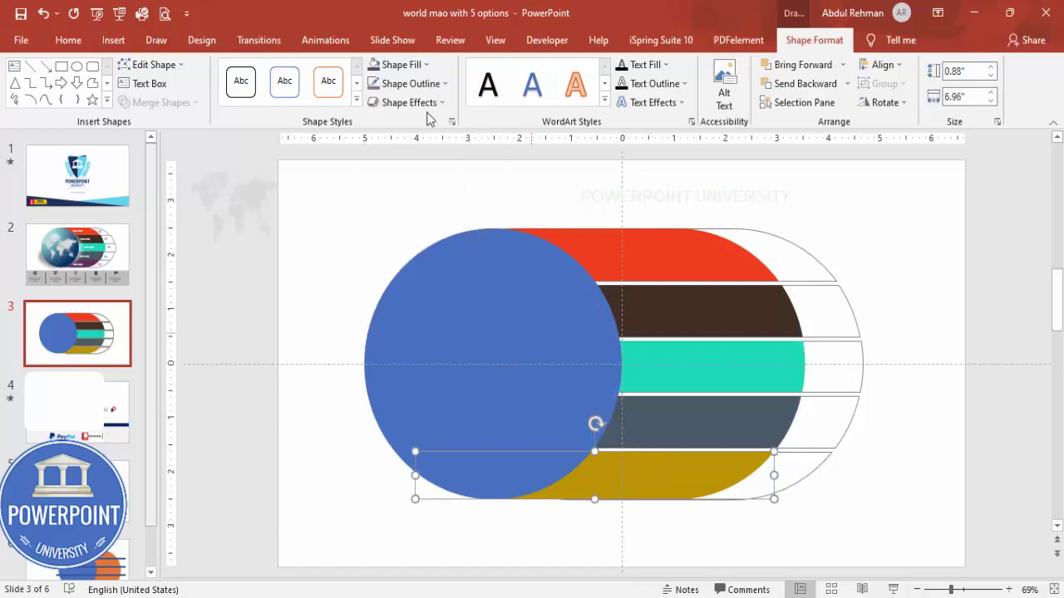
click(429, 64)
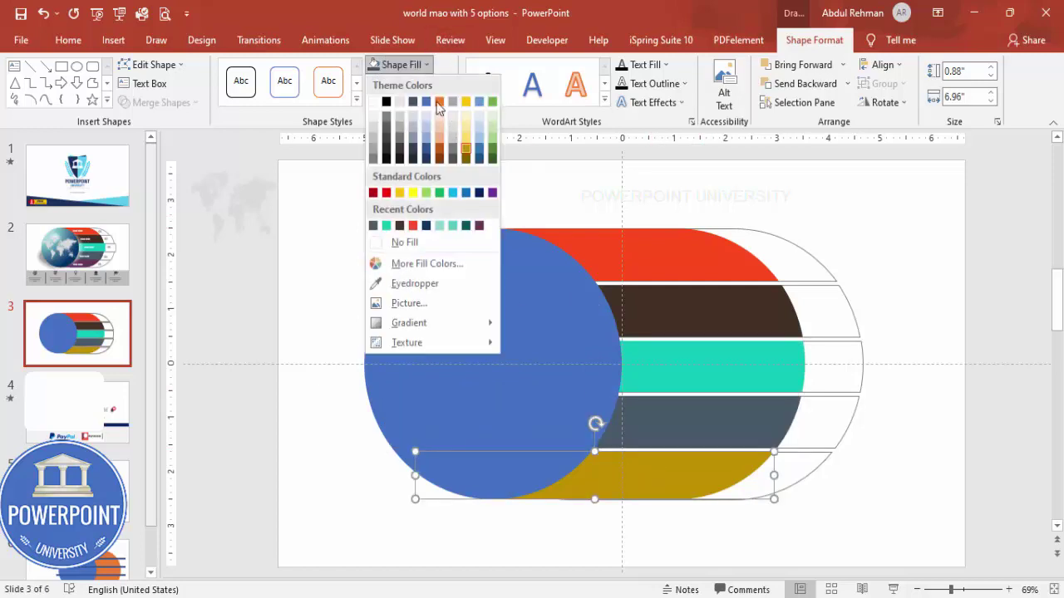
Step: Fill the bottom strip purple and open Format Shape for the blue circle
click(480, 225)
click(848, 247)
click(542, 290)
right_click(542, 289)
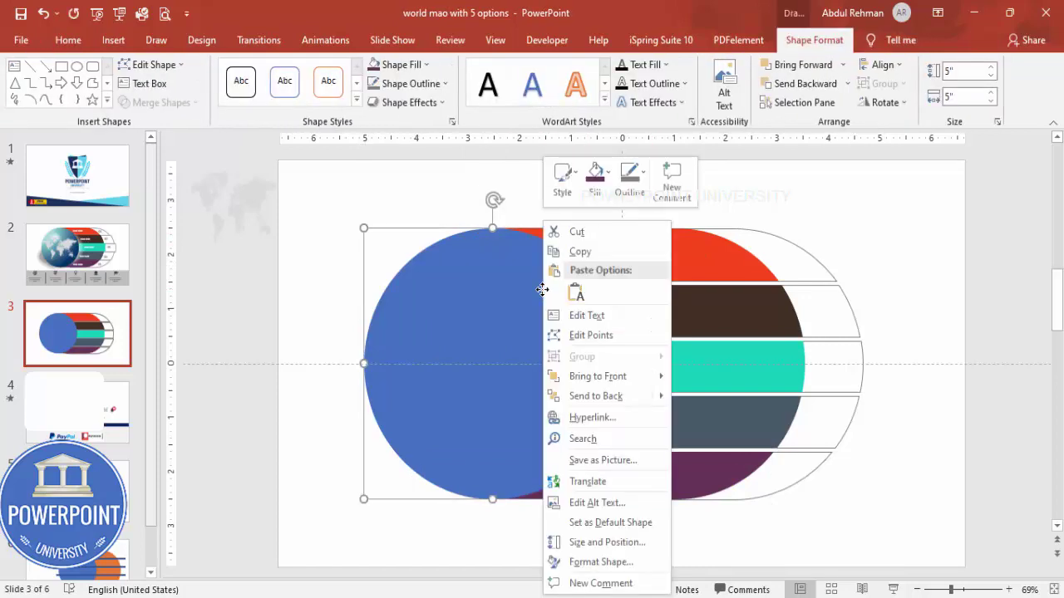
click(631, 570)
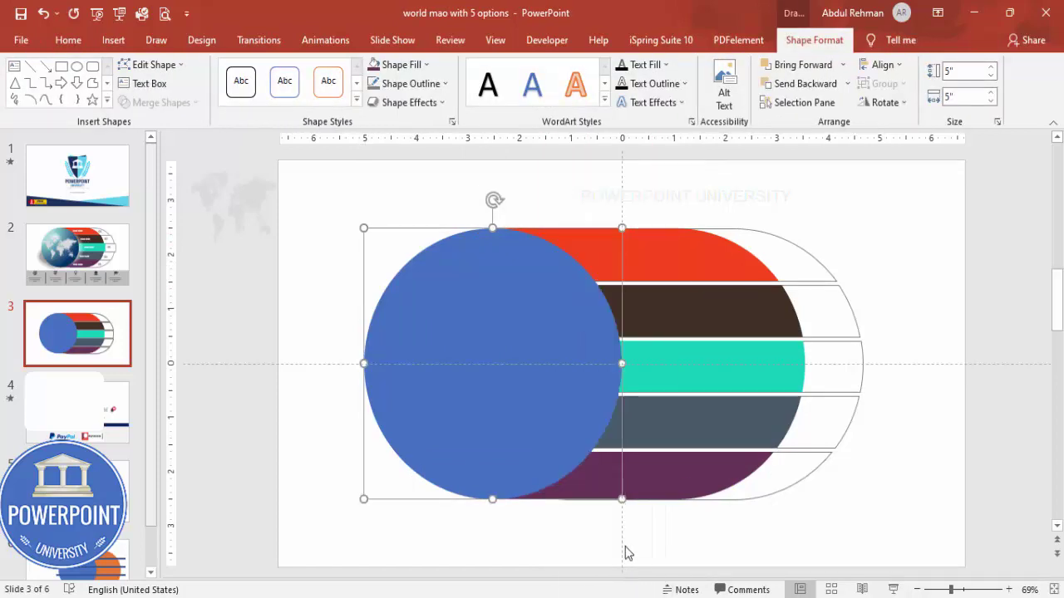
Step: Switch the circle to a gradient fill and remove the 74% stop
click(865, 243)
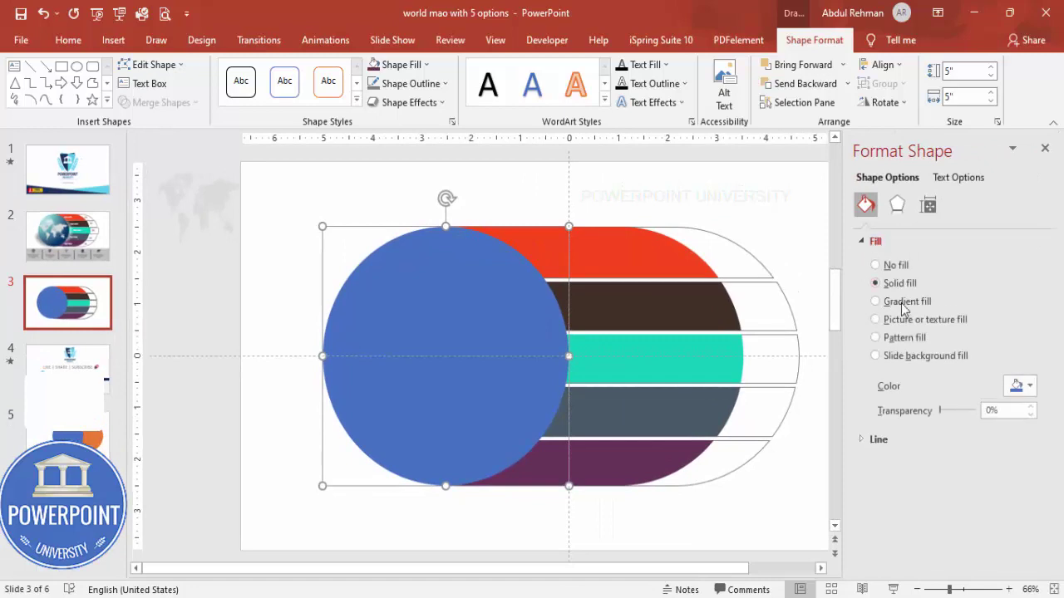
click(918, 305)
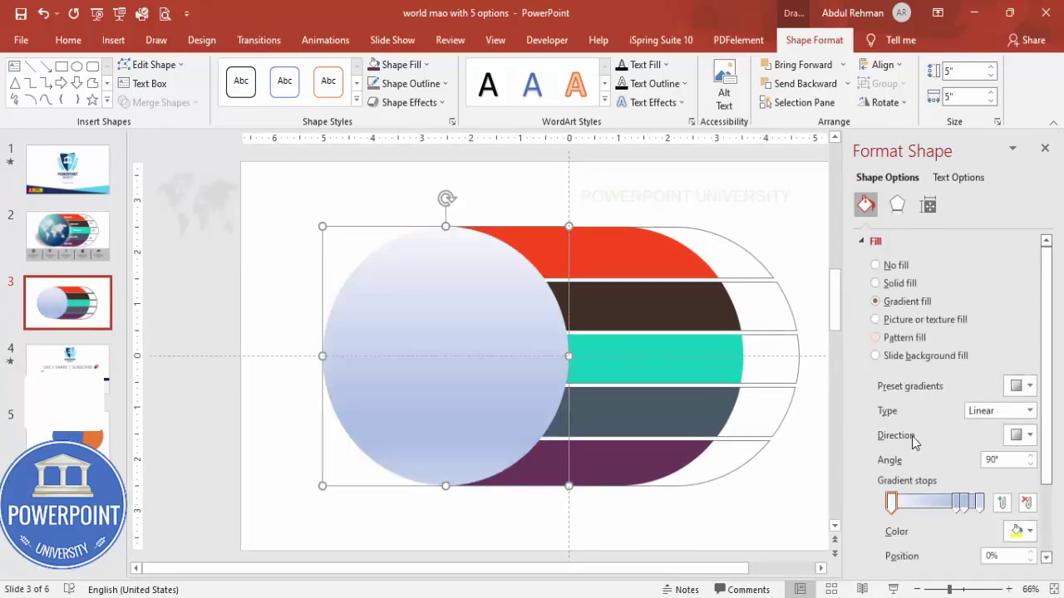
click(961, 501)
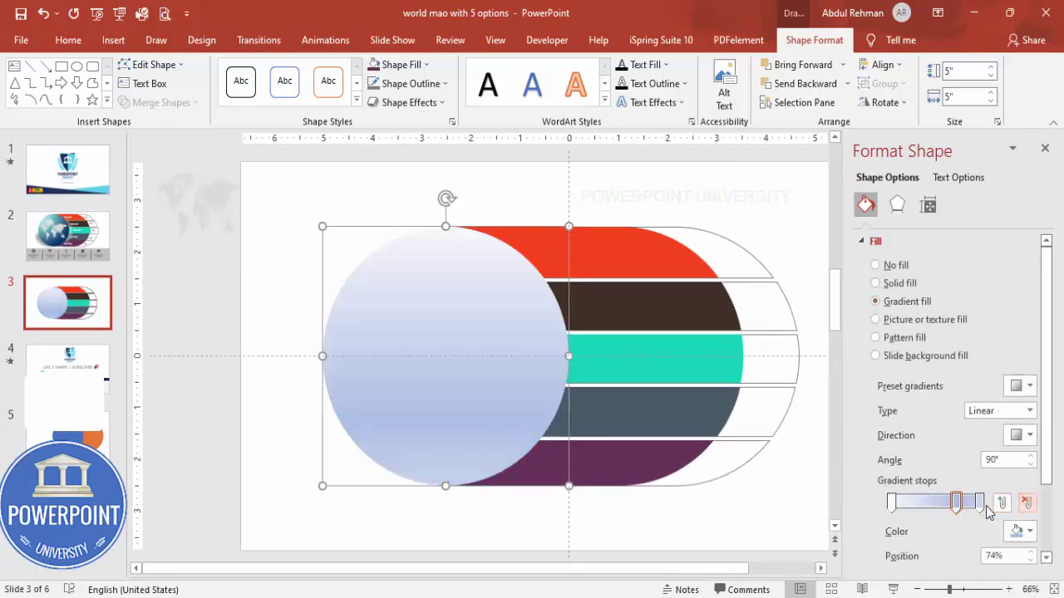
click(1026, 503)
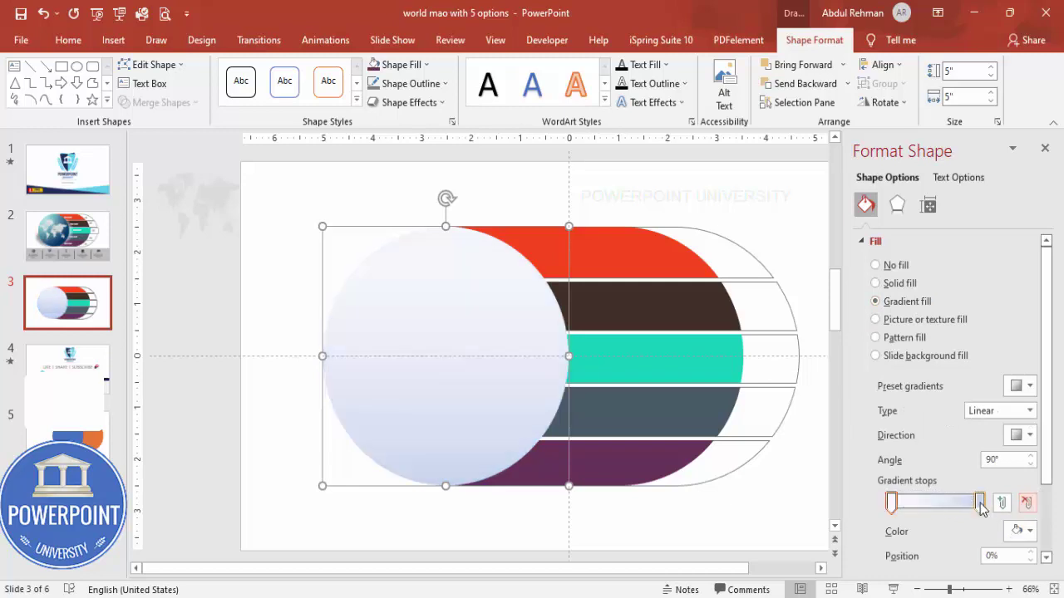
Step: Set the end gradient stop to dark navy from the standard colour palette
click(1022, 532)
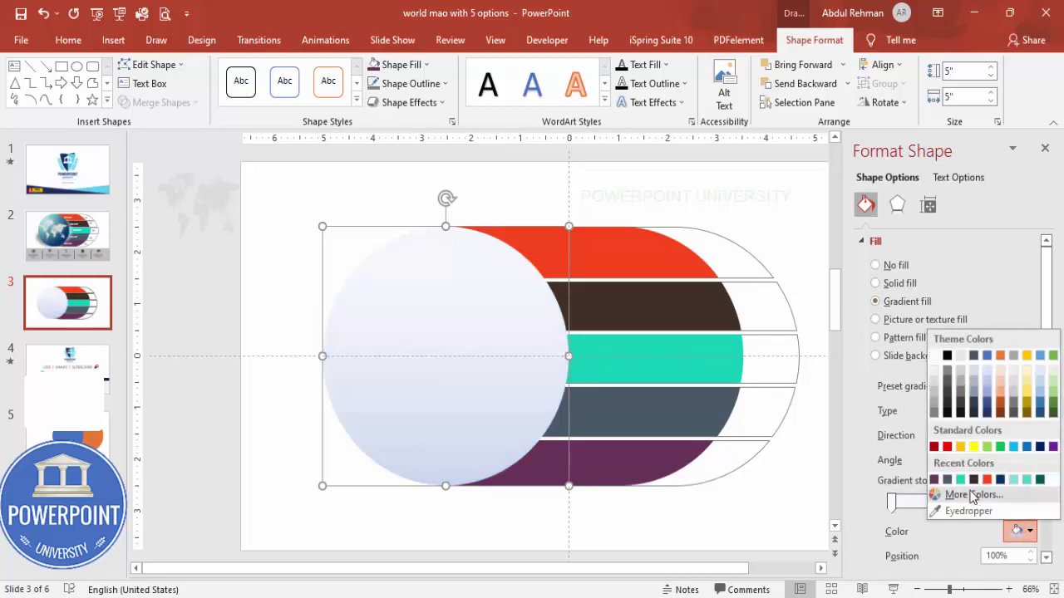
click(974, 480)
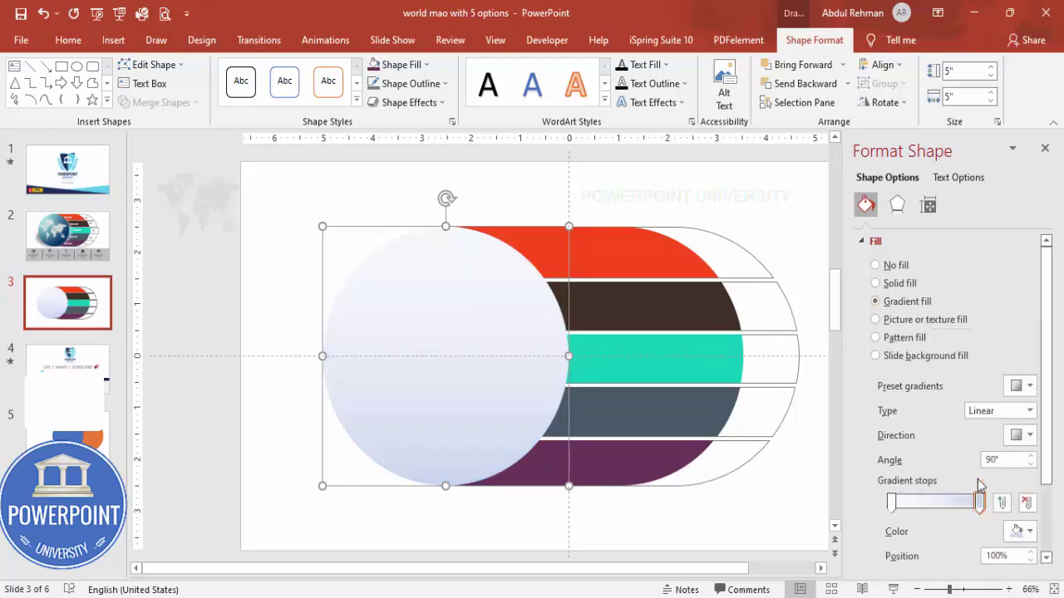
click(1017, 534)
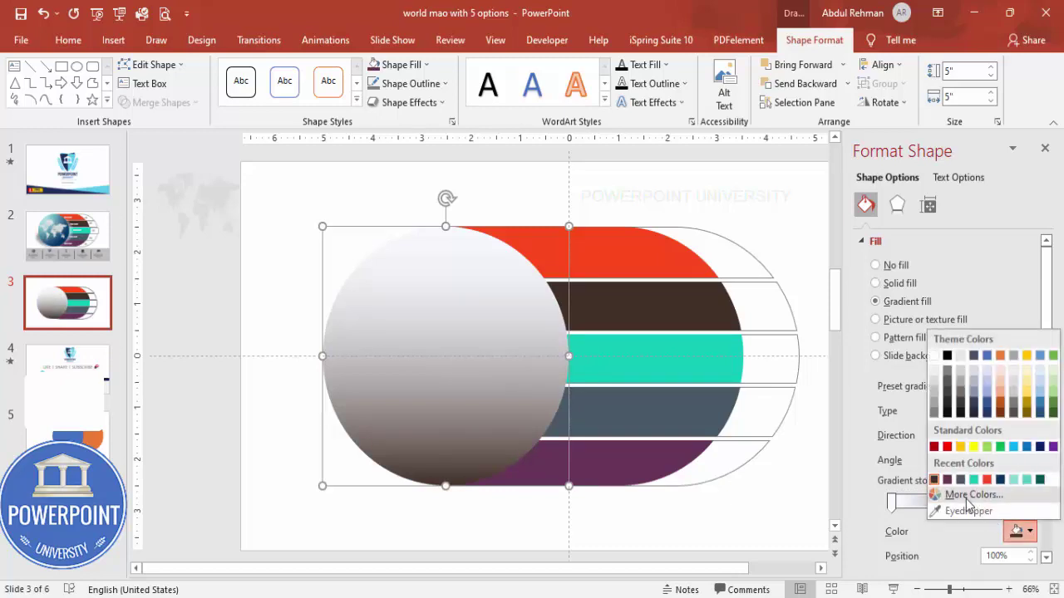
click(967, 496)
click(436, 163)
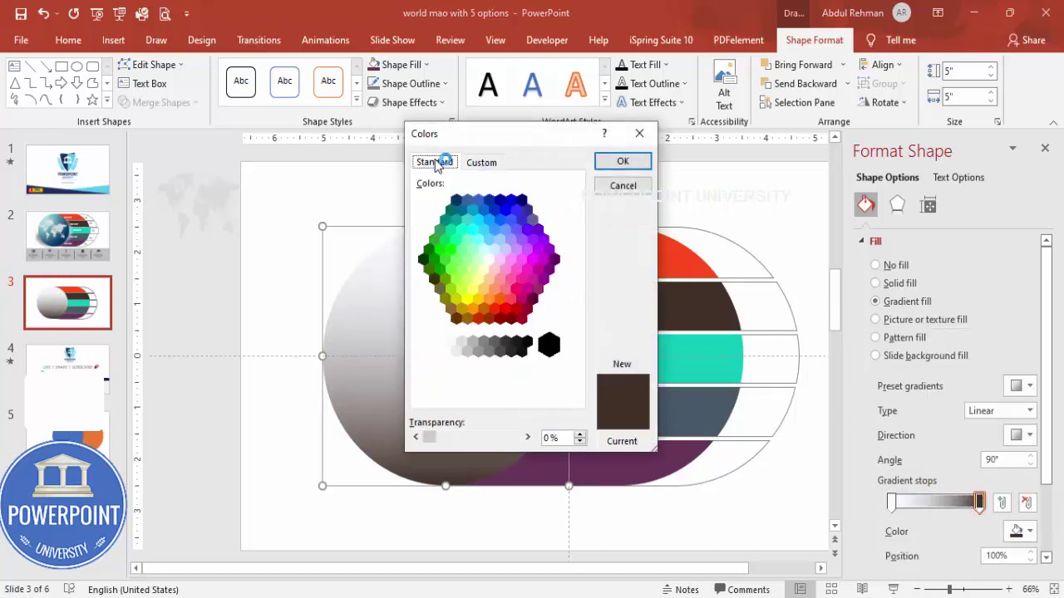
click(456, 201)
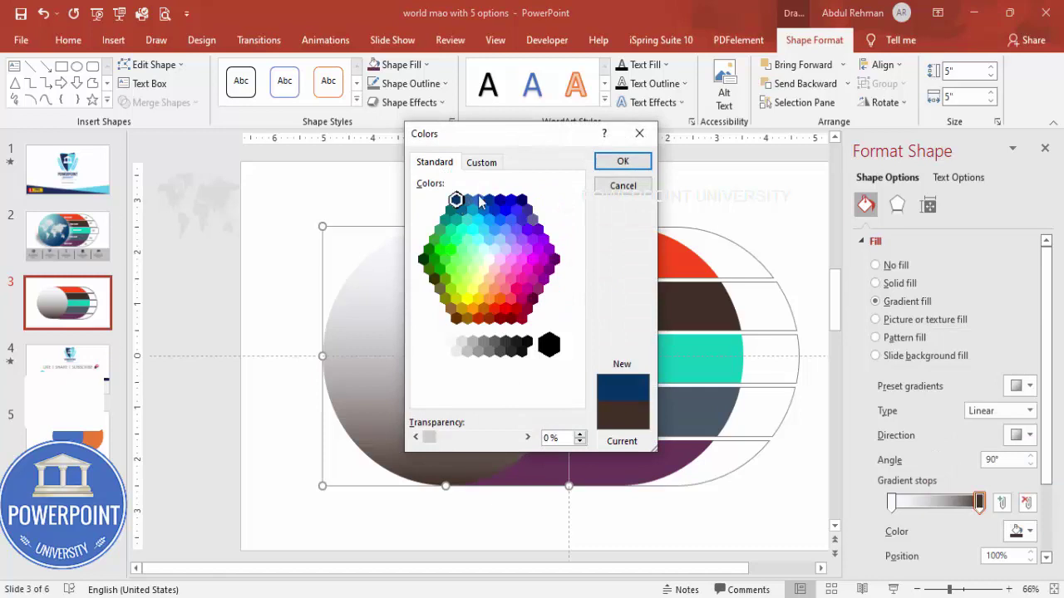
click(611, 161)
Step: Set the starting gradient stop to teal from the standard colour palette
click(892, 502)
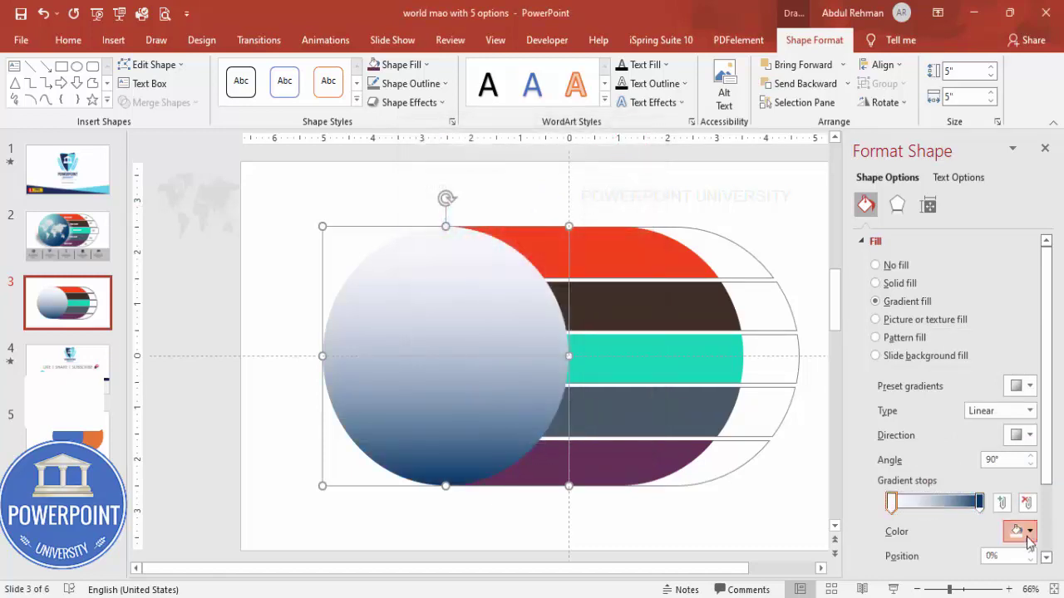
click(1020, 531)
click(971, 497)
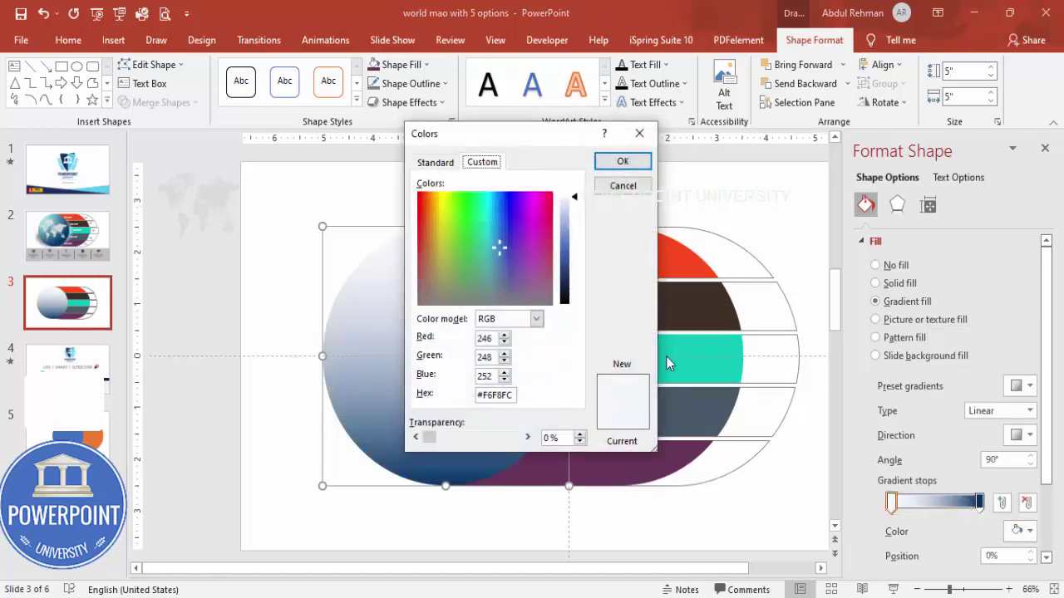
click(453, 162)
click(472, 207)
click(469, 217)
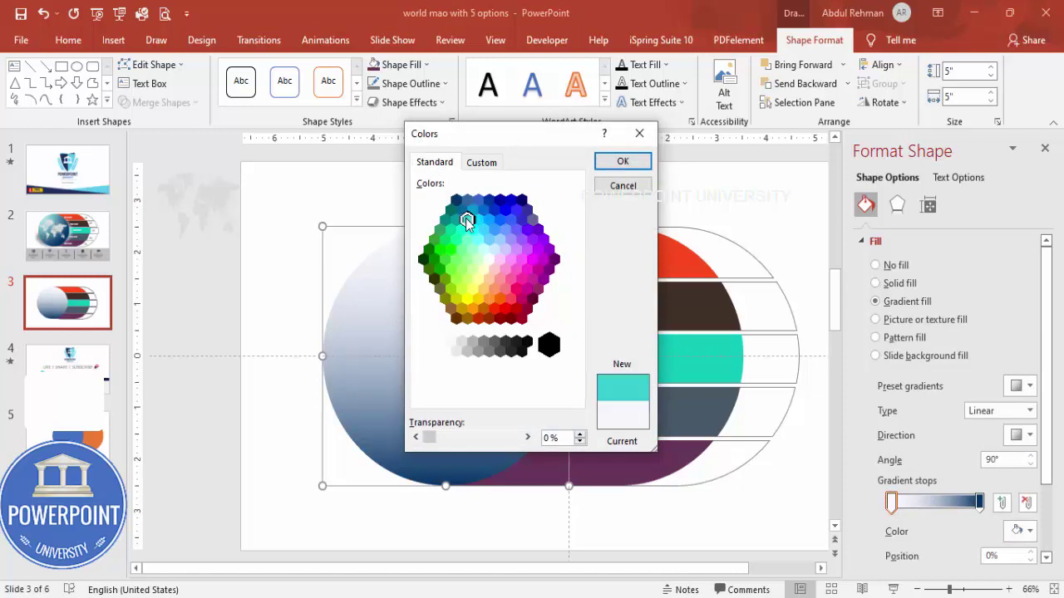
click(610, 165)
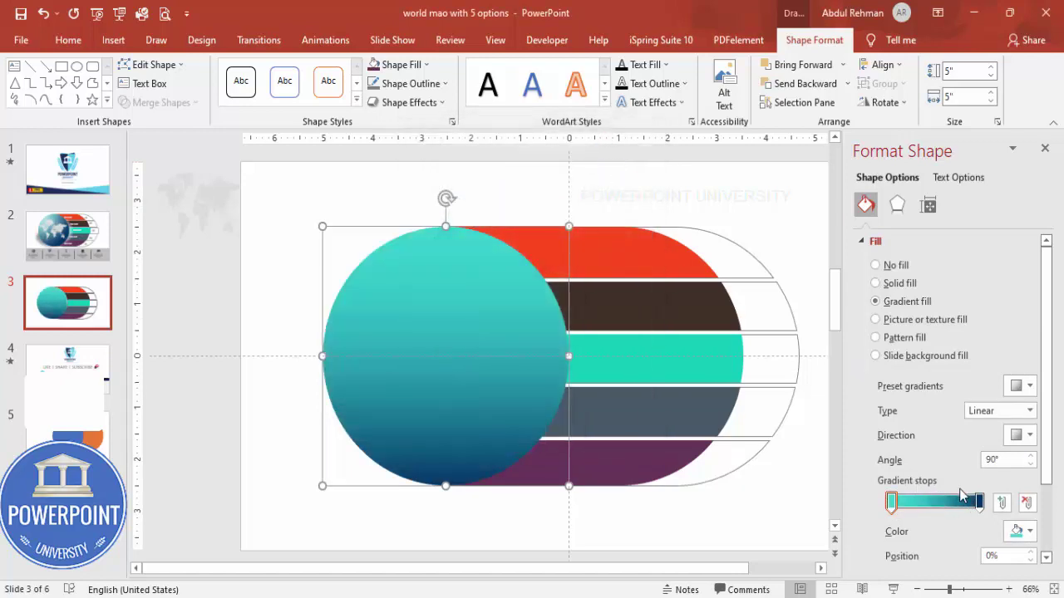
Step: Move the dark stop to 88% and make the gradient run diagonally
drag(979, 504, 969, 504)
click(1027, 434)
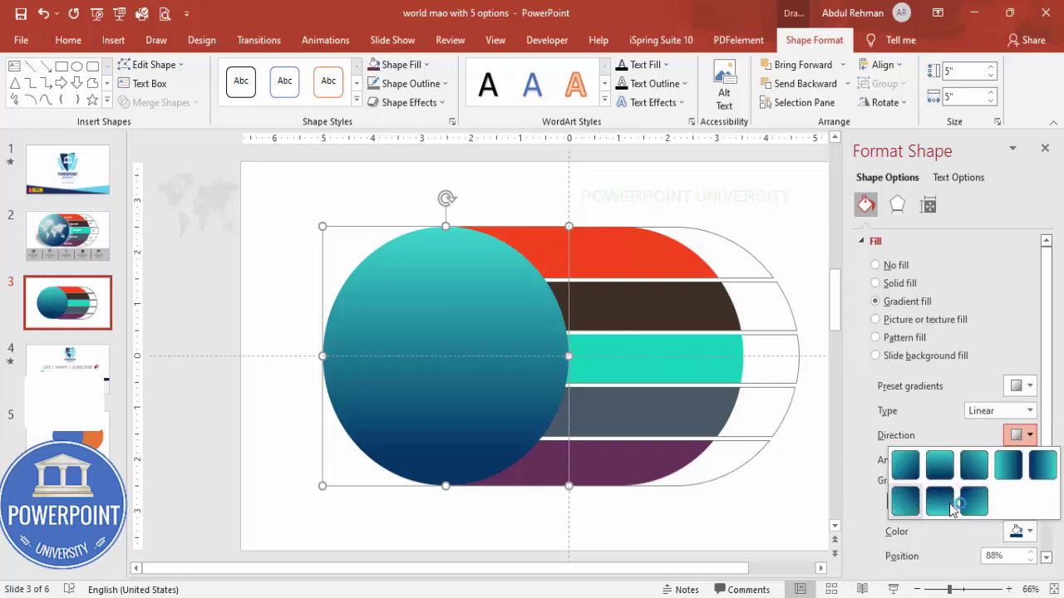
click(913, 471)
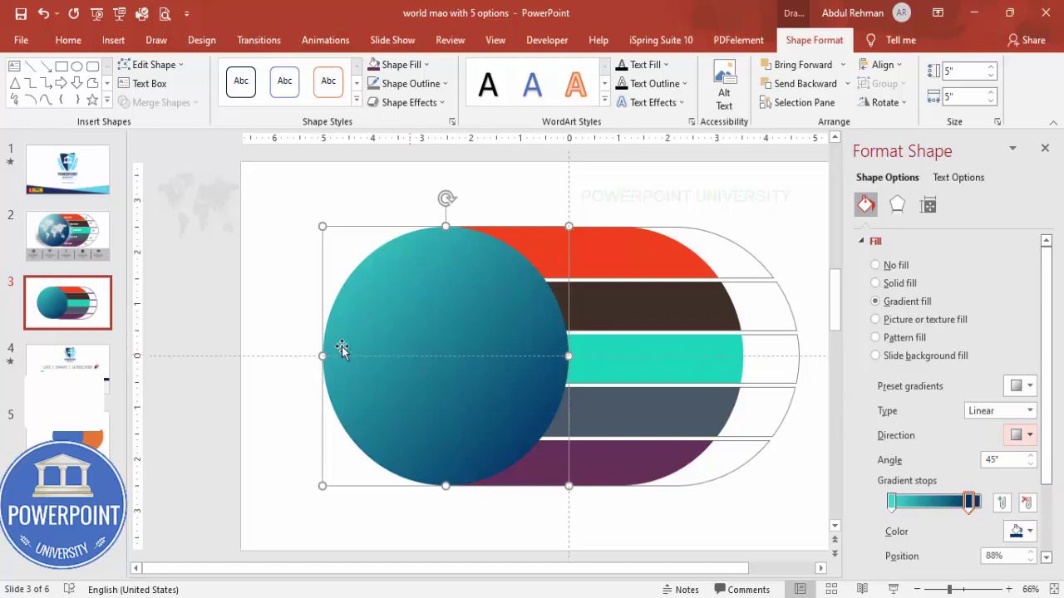
click(227, 253)
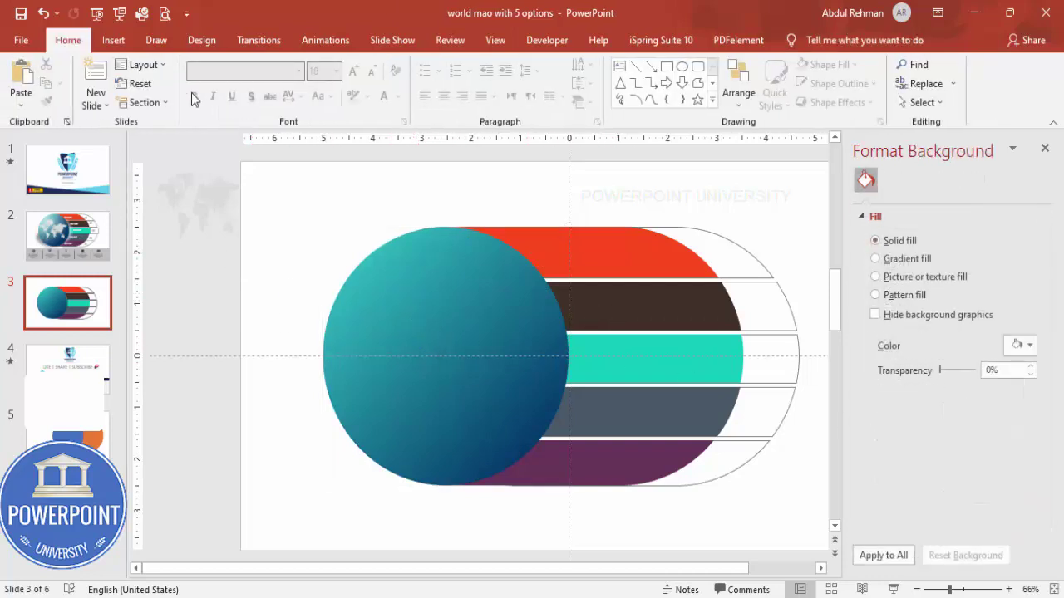
Step: Draw an oval on the upper globe with no outline and a white fill
click(113, 40)
click(249, 87)
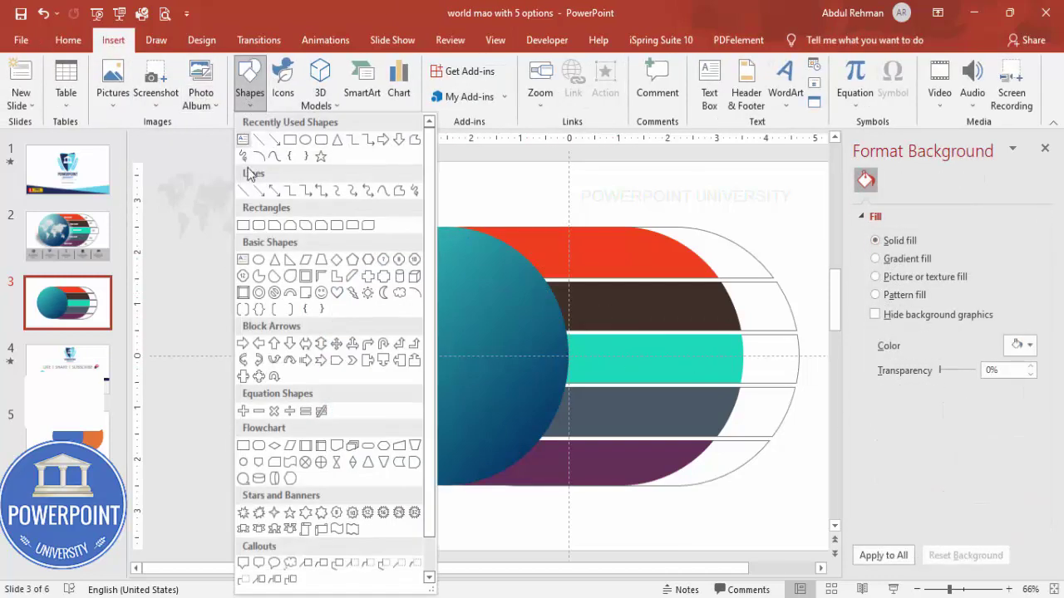
click(258, 259)
drag(368, 270, 499, 355)
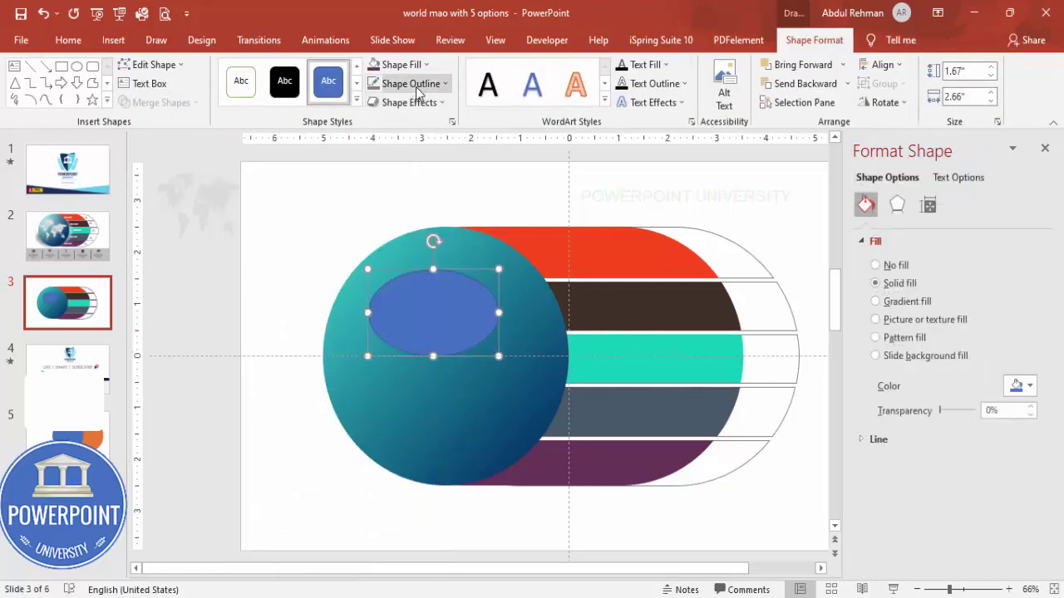
click(418, 87)
click(398, 261)
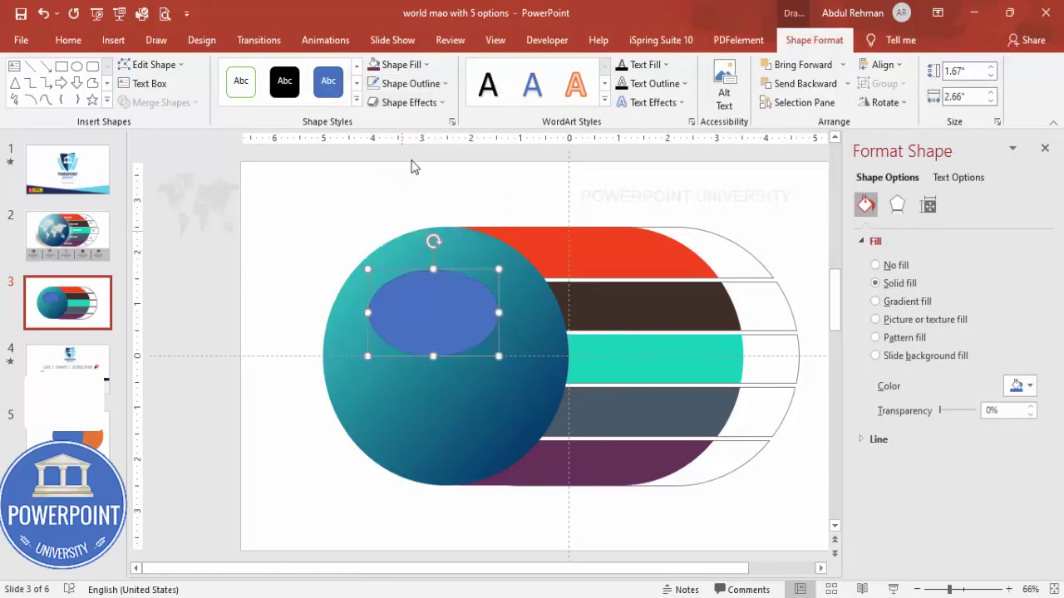
click(409, 70)
click(374, 102)
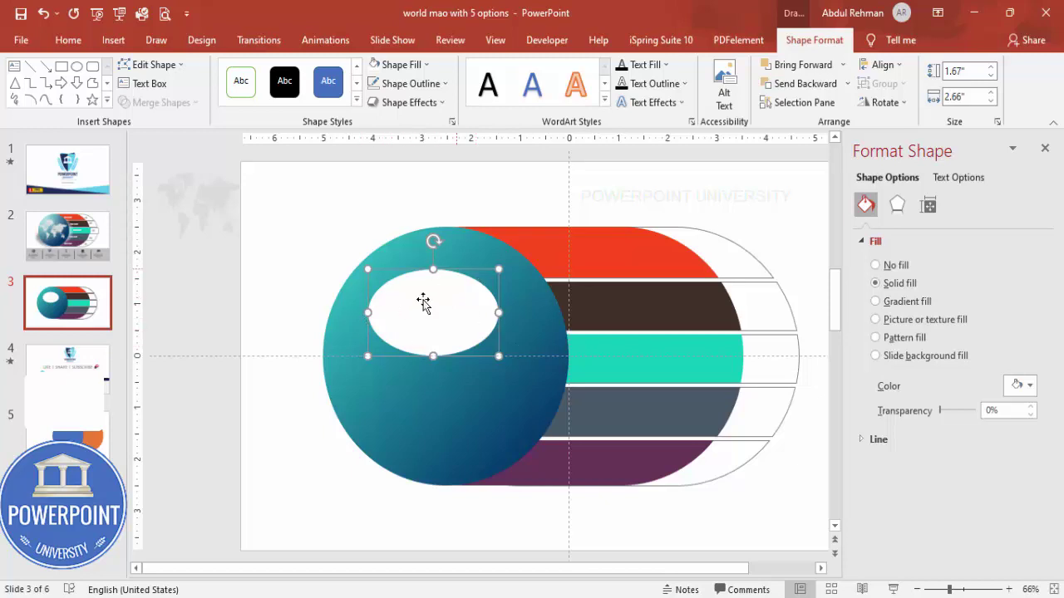
Step: Soften the oval's edges to about 41 pt and move it to the globe's upper-left
click(897, 210)
click(893, 305)
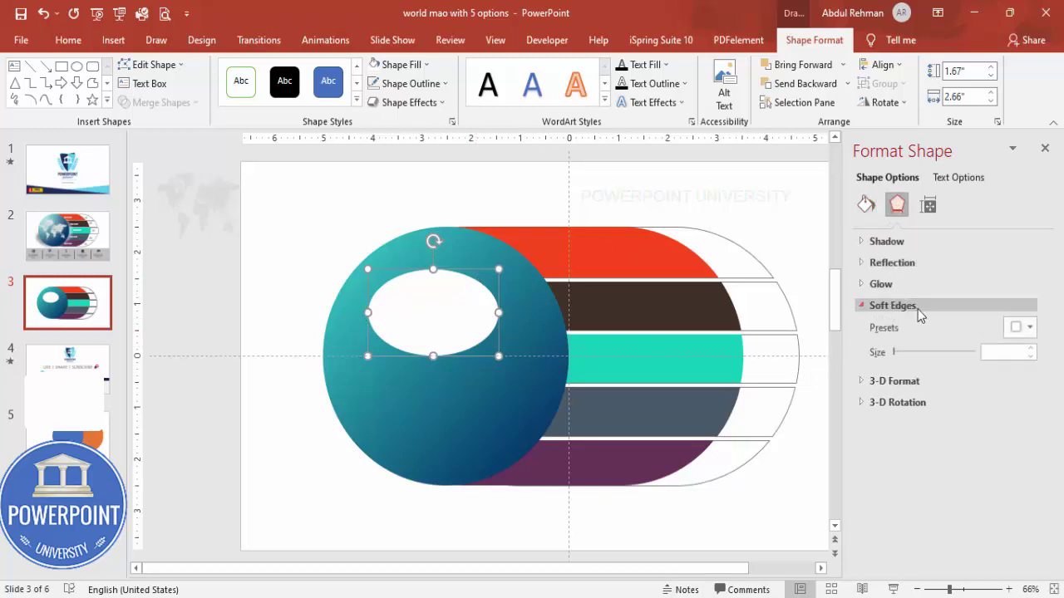
click(1031, 349)
drag(1032, 350, 1032, 350)
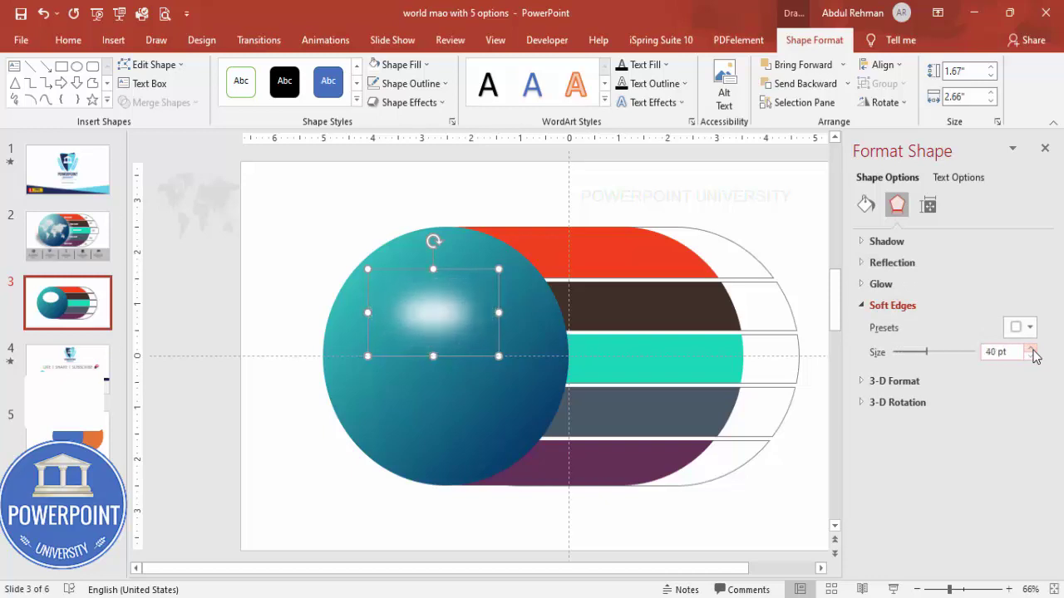
drag(470, 321, 447, 299)
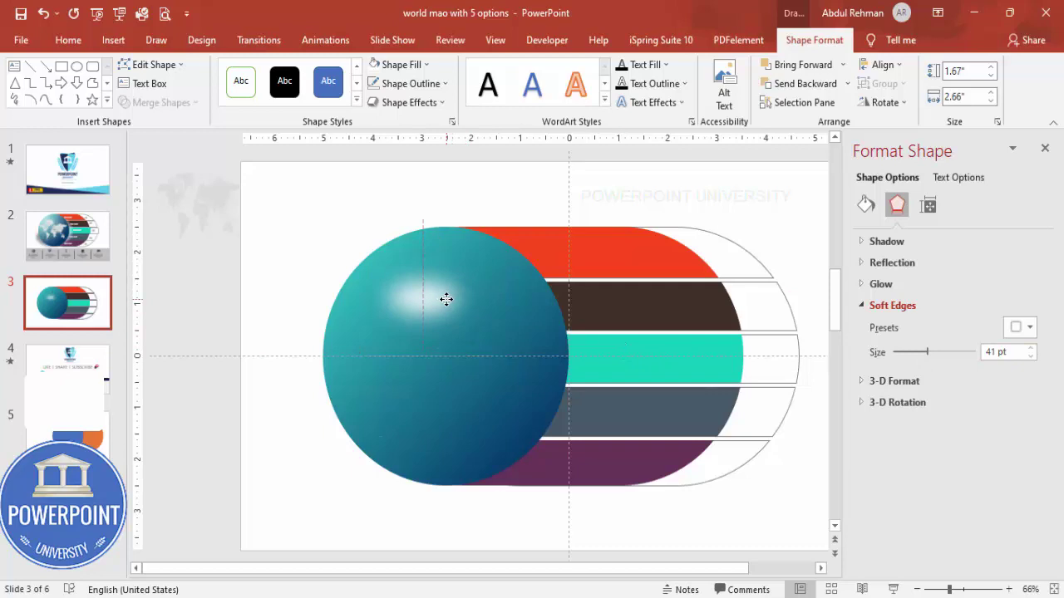
drag(445, 299, 445, 297)
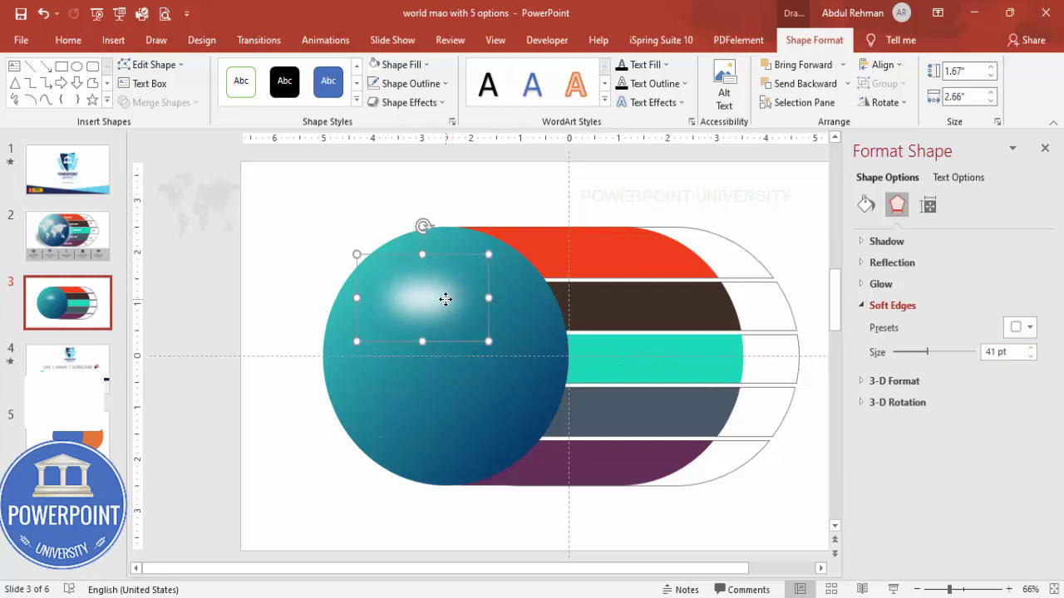
click(534, 196)
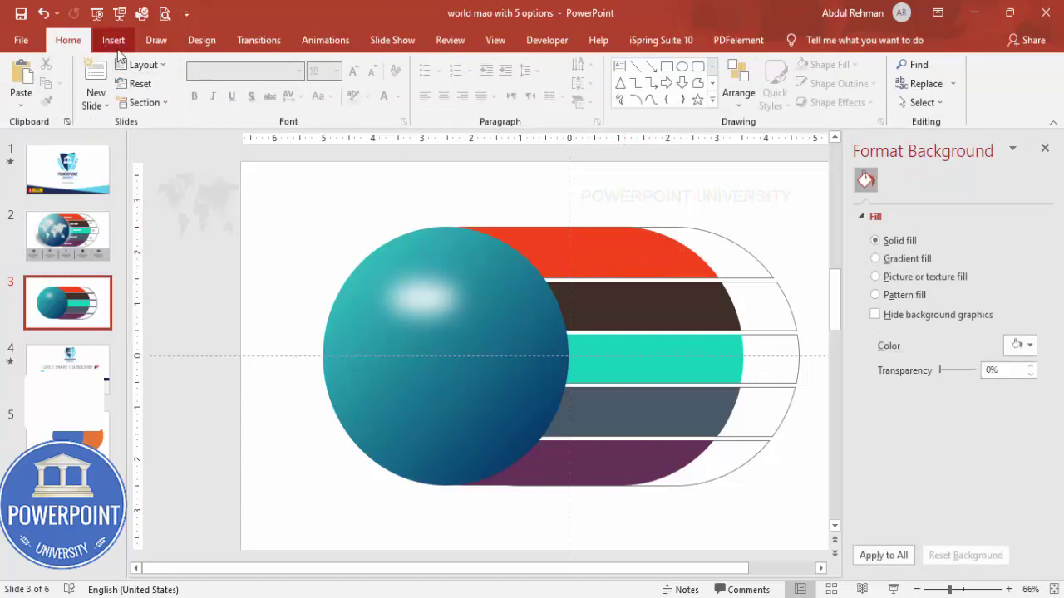
Step: Move the grey world map onto the globe and enlarge it by its corner
drag(204, 200, 285, 221)
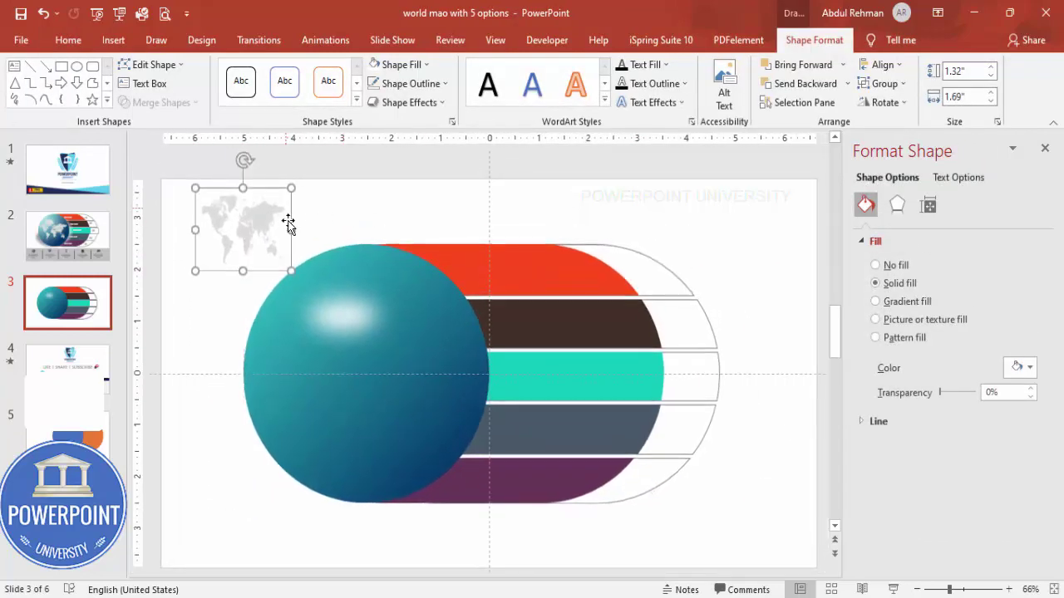
drag(291, 271, 415, 355)
mouse_move(344, 218)
mouse_down()
mouse_move(360, 214)
mouse_move(352, 224)
mouse_up()
Step: Bring the world map to the front and centre it on the teal globe
click(842, 65)
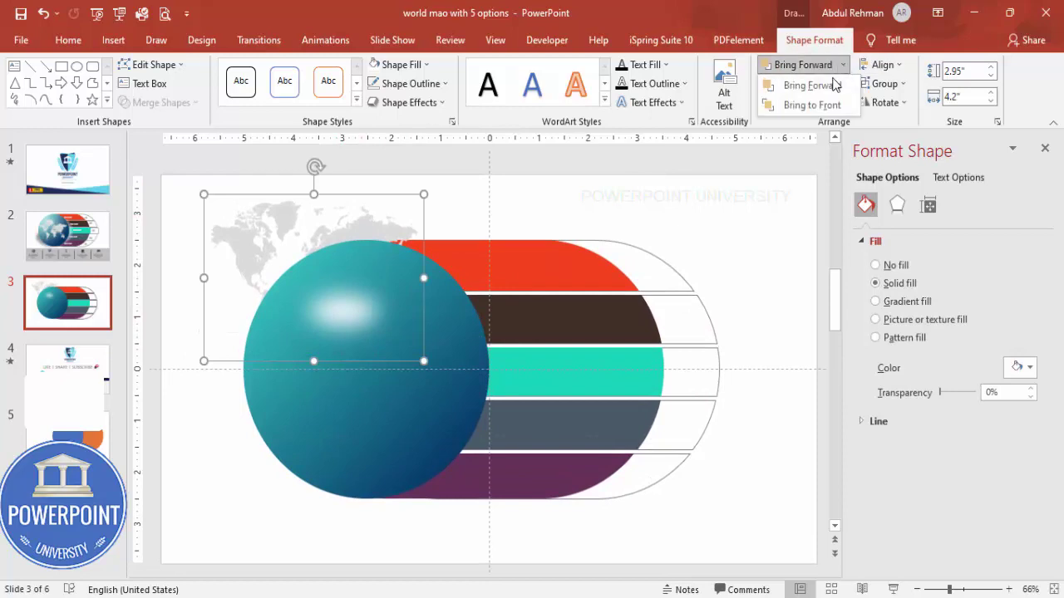
click(810, 104)
drag(358, 229, 409, 334)
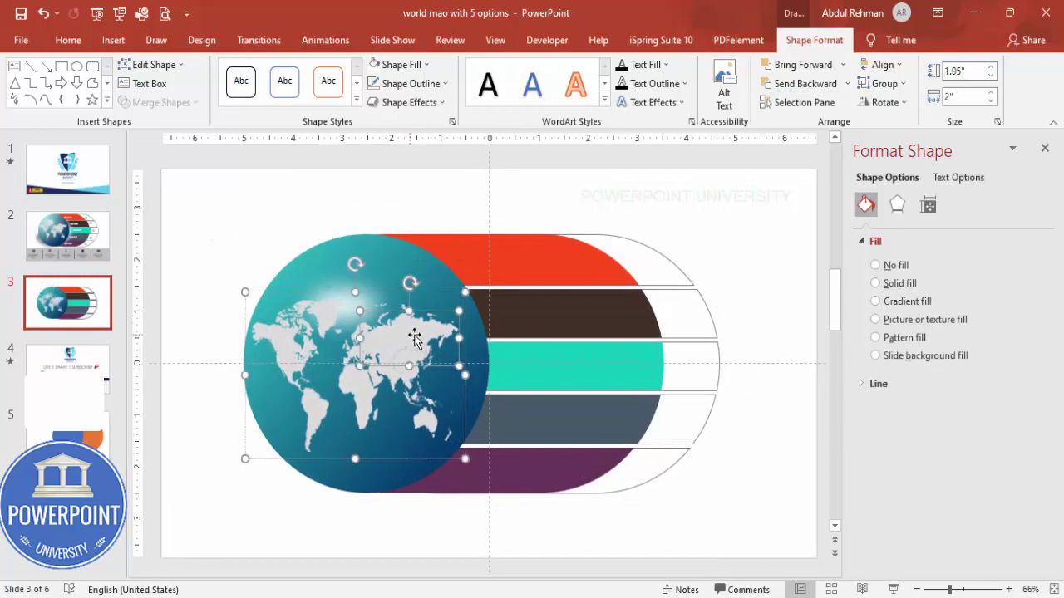
click(681, 202)
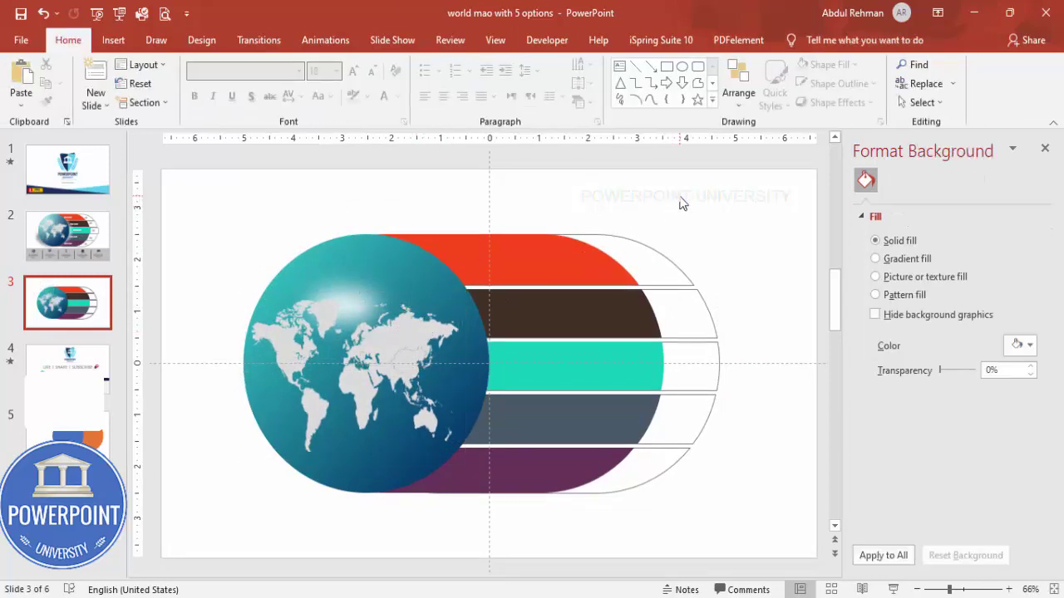
drag(197, 218, 774, 527)
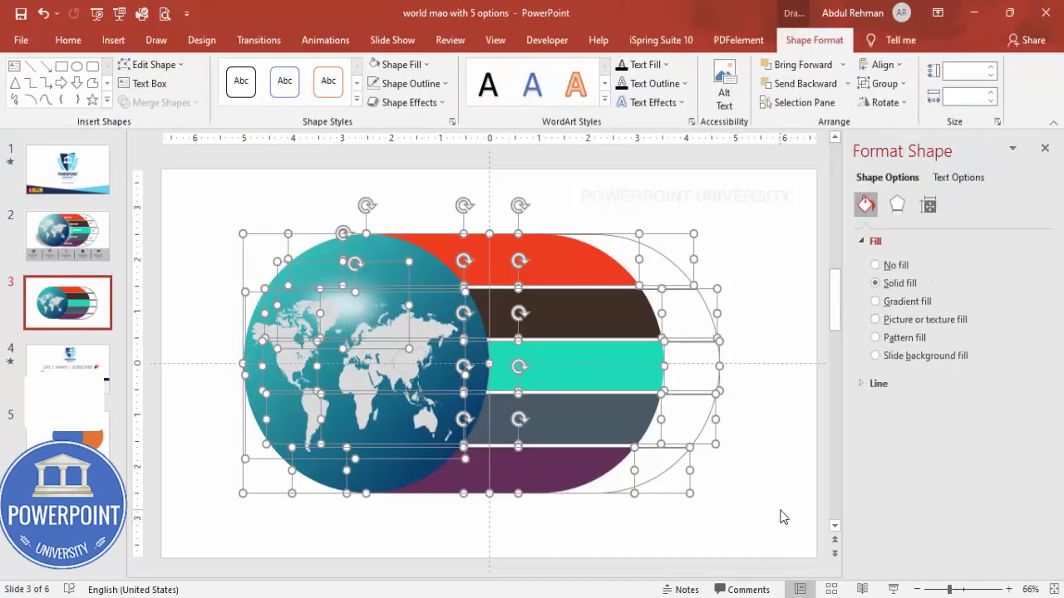
Step: Nudge the selected globe-and-strips graphic up with the Up arrow three times
key(Up)
key(Up)
key(Up)
key(Up)
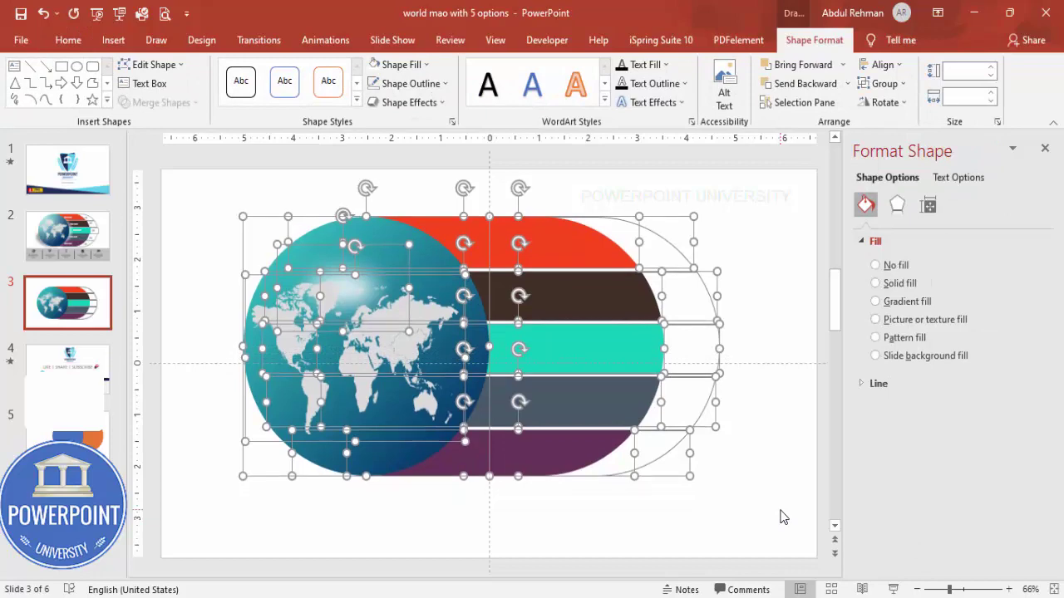
click(594, 532)
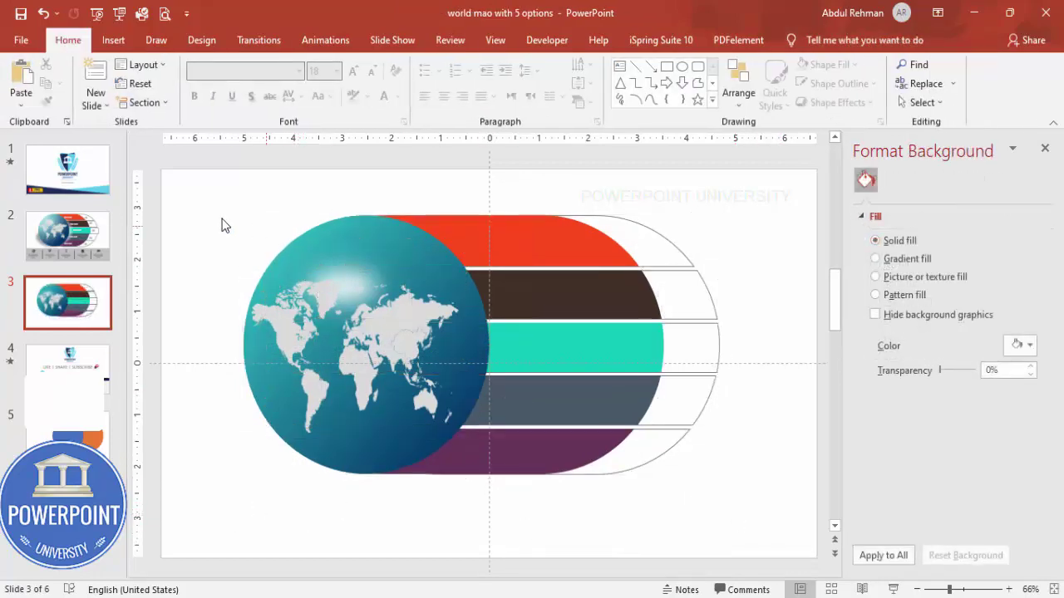
drag(197, 192, 841, 517)
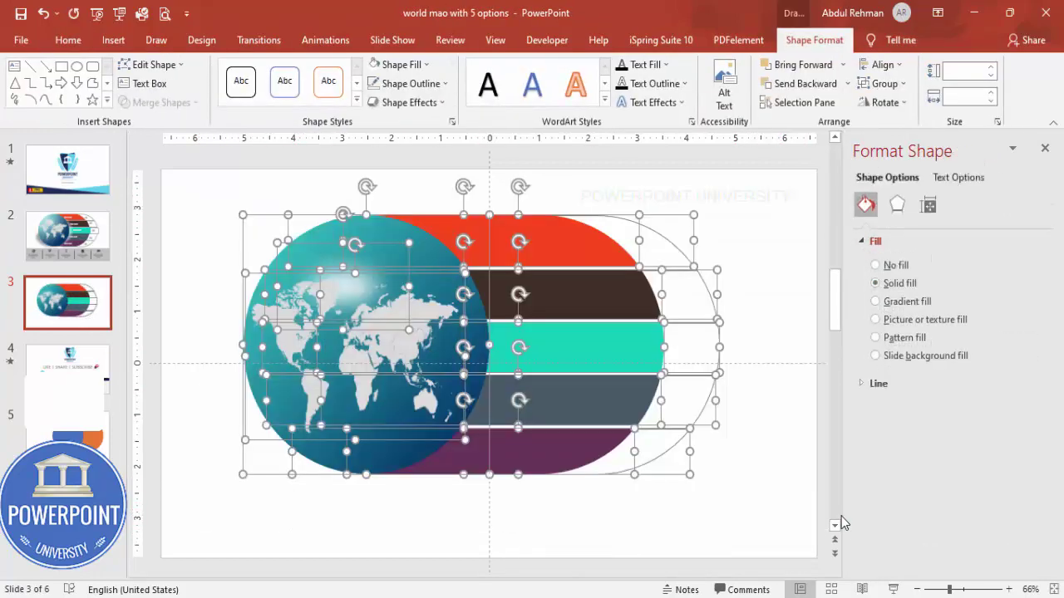
key(Up)
key(Up)
key(Up)
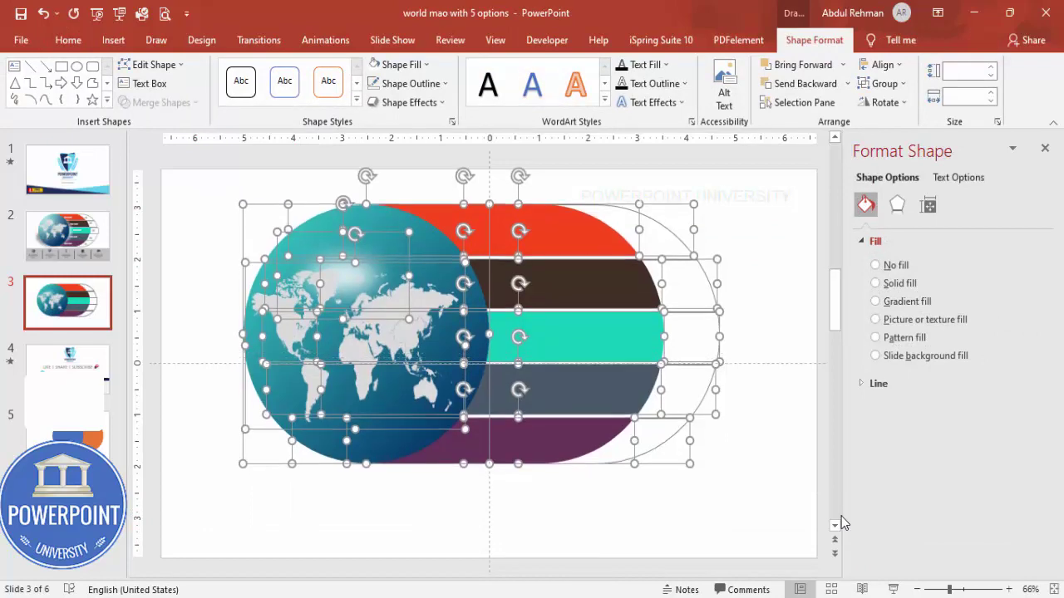
key(Up)
key(Up)
click(695, 488)
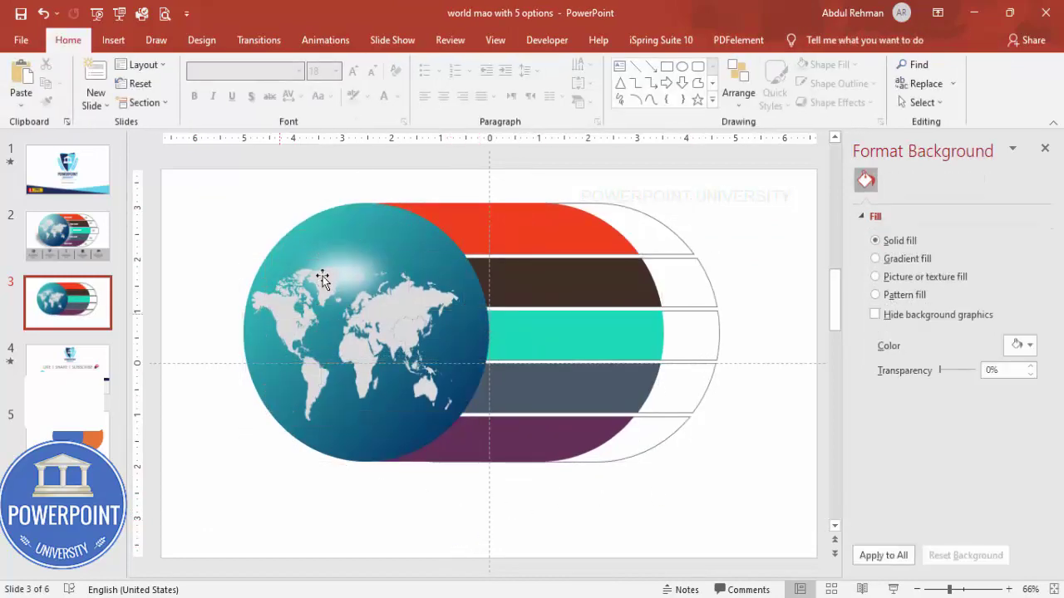
Step: Draw a text box across the red strip reading 'TITLE OPTION 1'
click(113, 39)
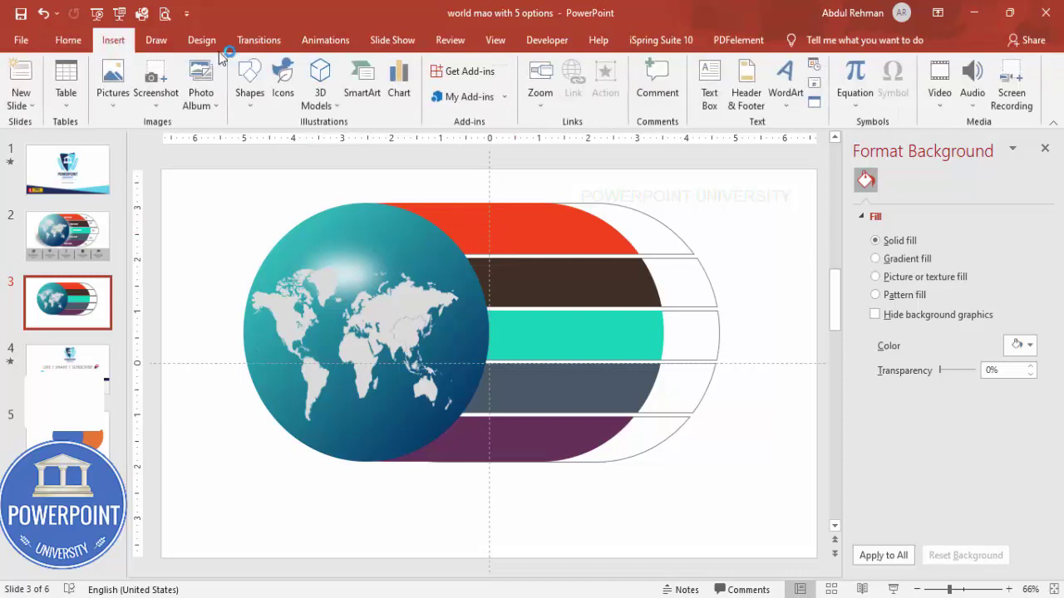
click(712, 73)
drag(469, 225, 609, 249)
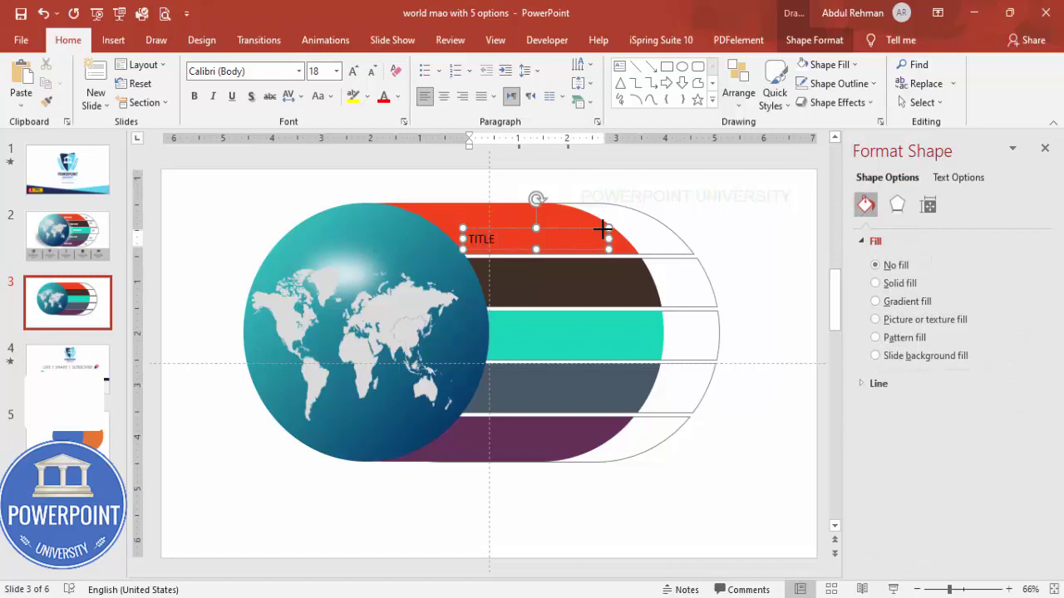
text(TITLE OPTION)
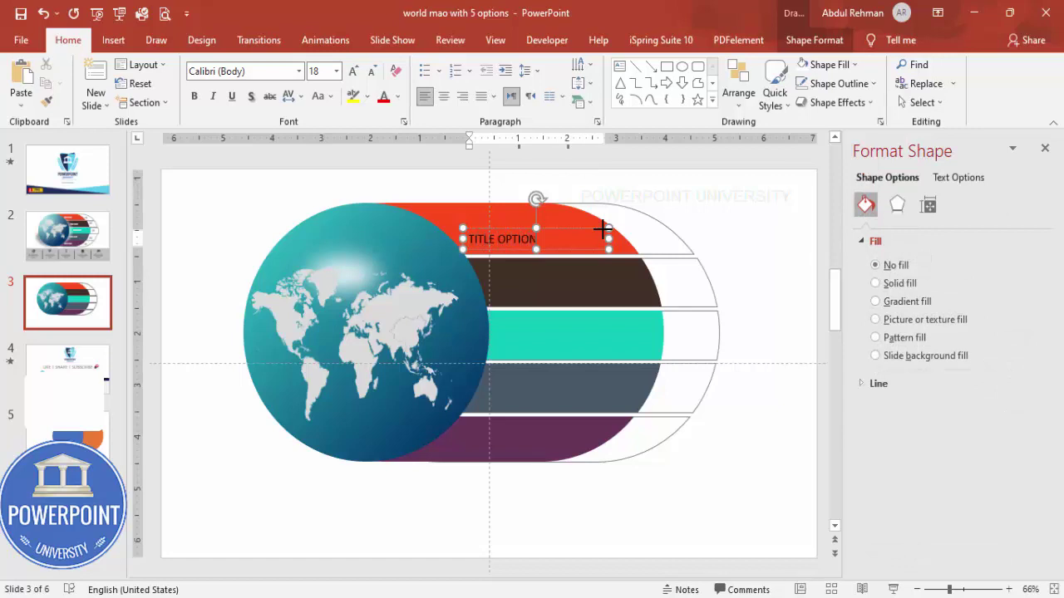
text( 1)
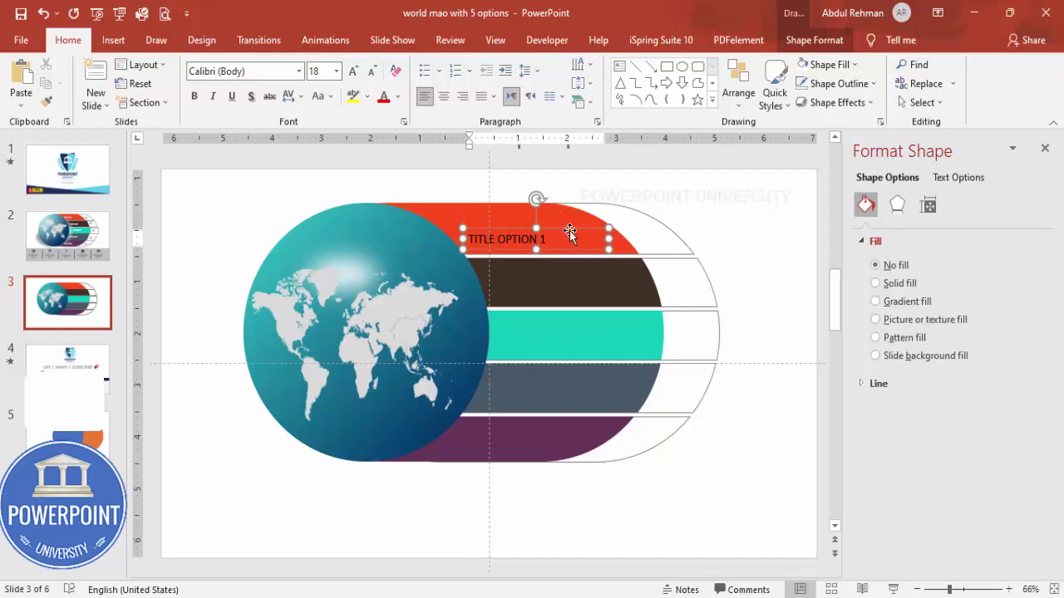
click(569, 233)
key(Delete)
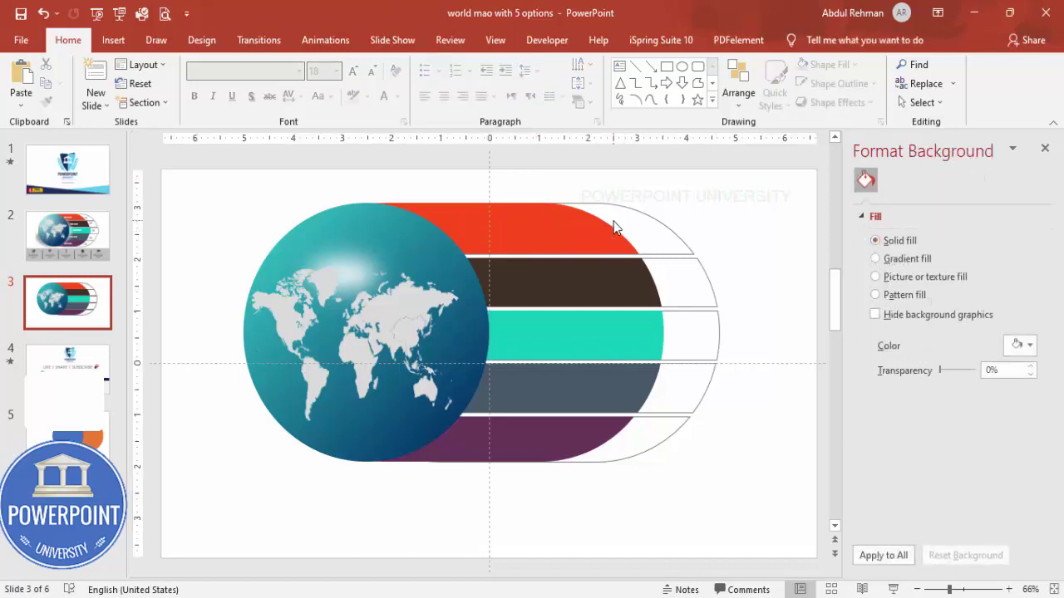
key(ctrl+z)
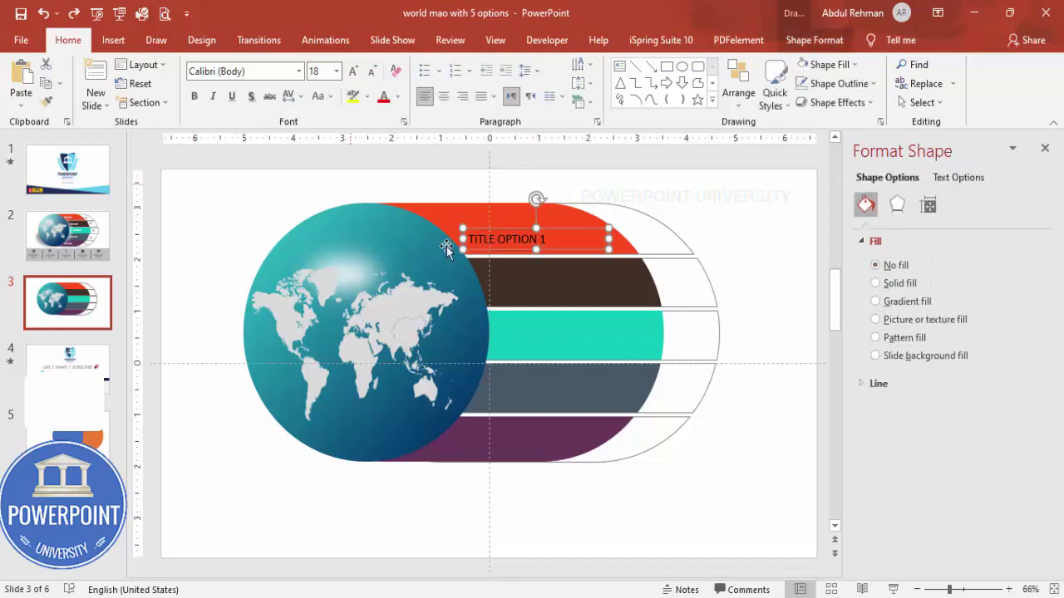
Step: Retype it as 'HEADLINE HERE' in white, bold, size 20, and move it up the red strip
triple_click(472, 234)
text(H)
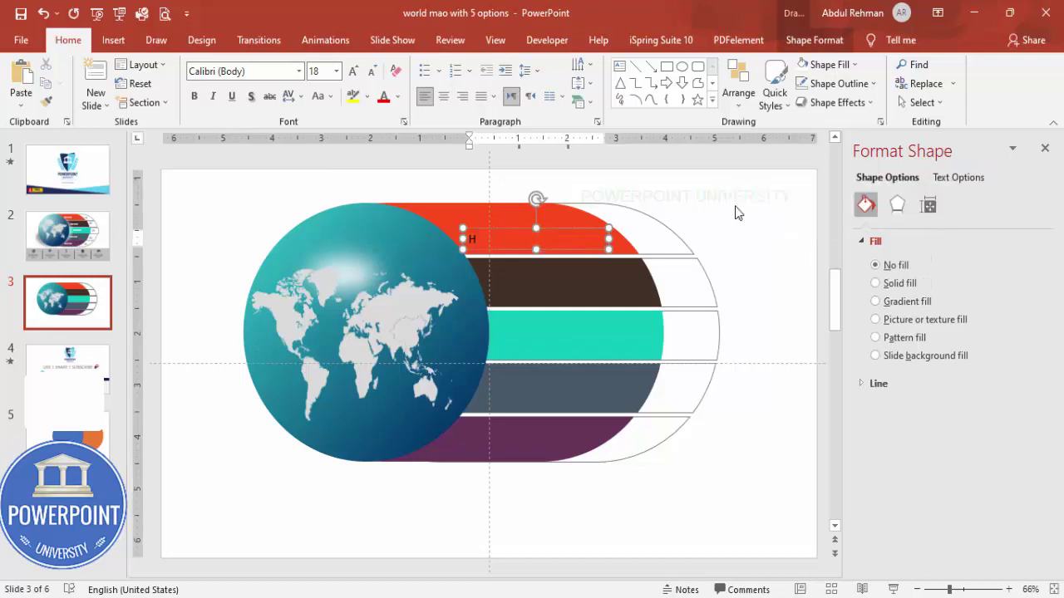
text(EADLINE)
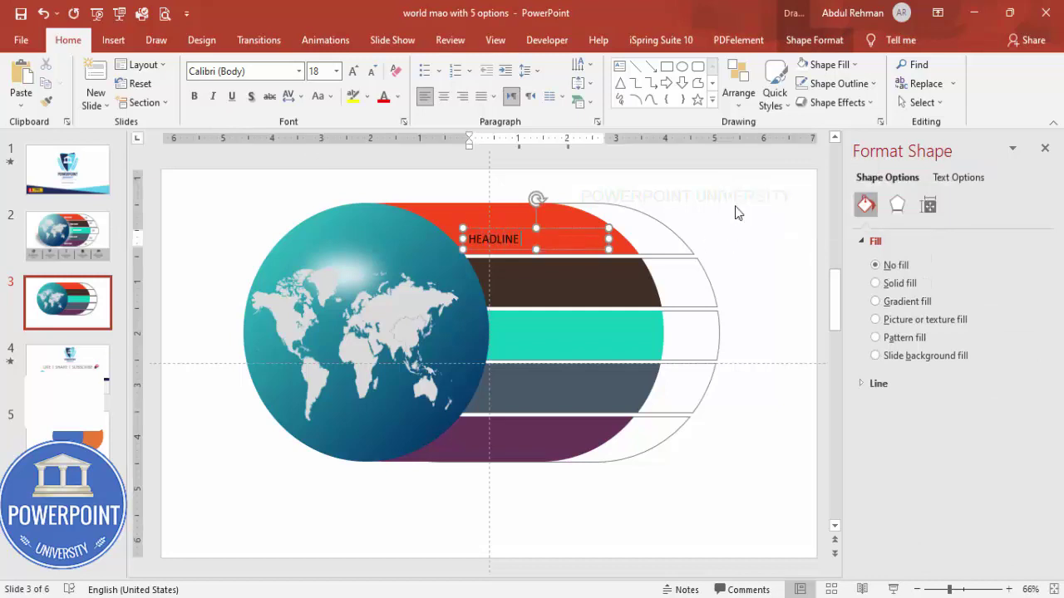
text( HERE)
key(Escape)
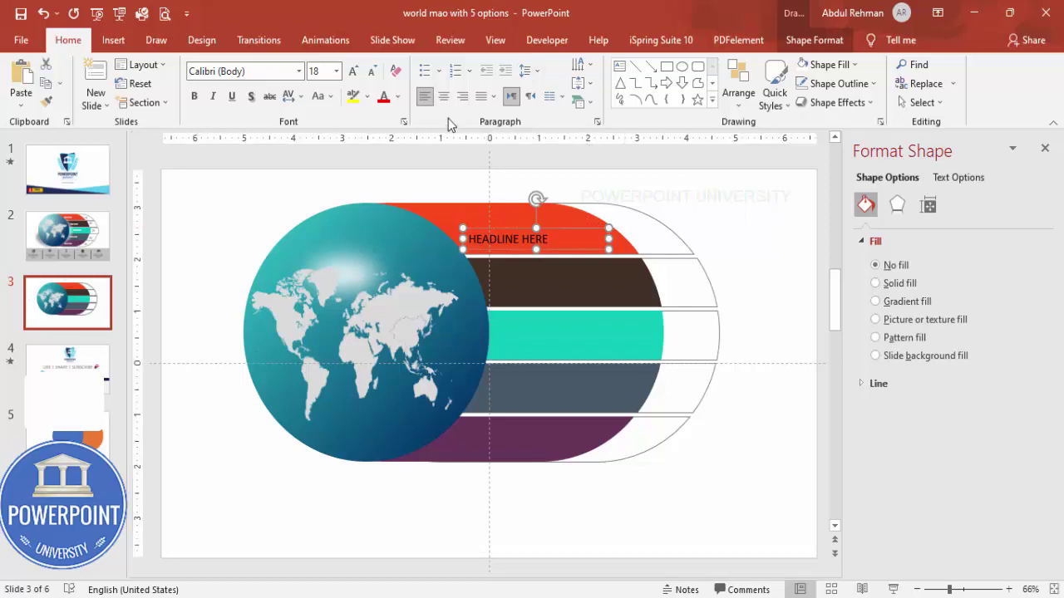
click(399, 97)
click(385, 135)
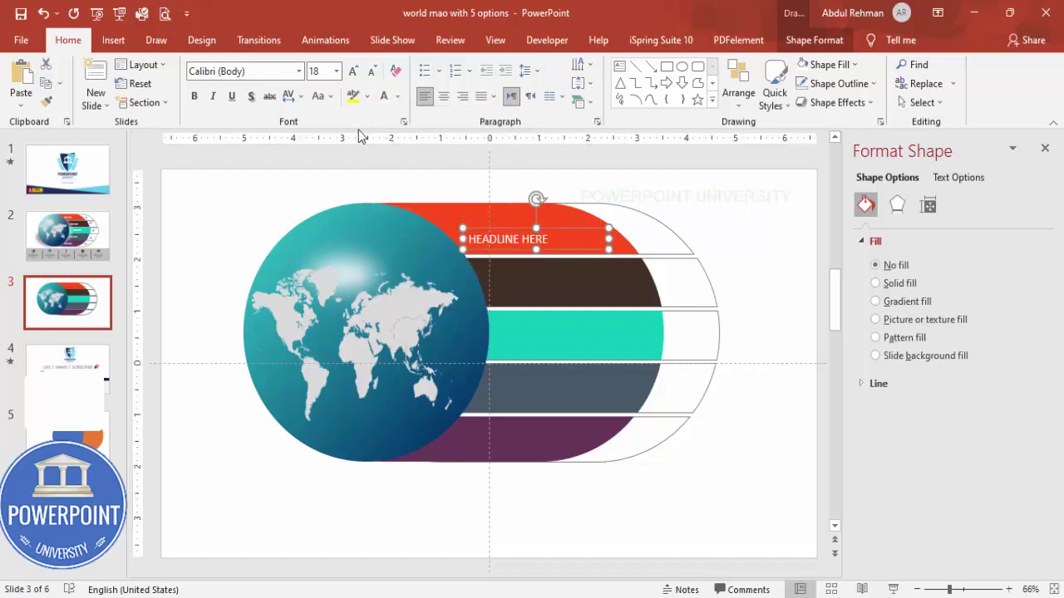
click(195, 96)
click(353, 71)
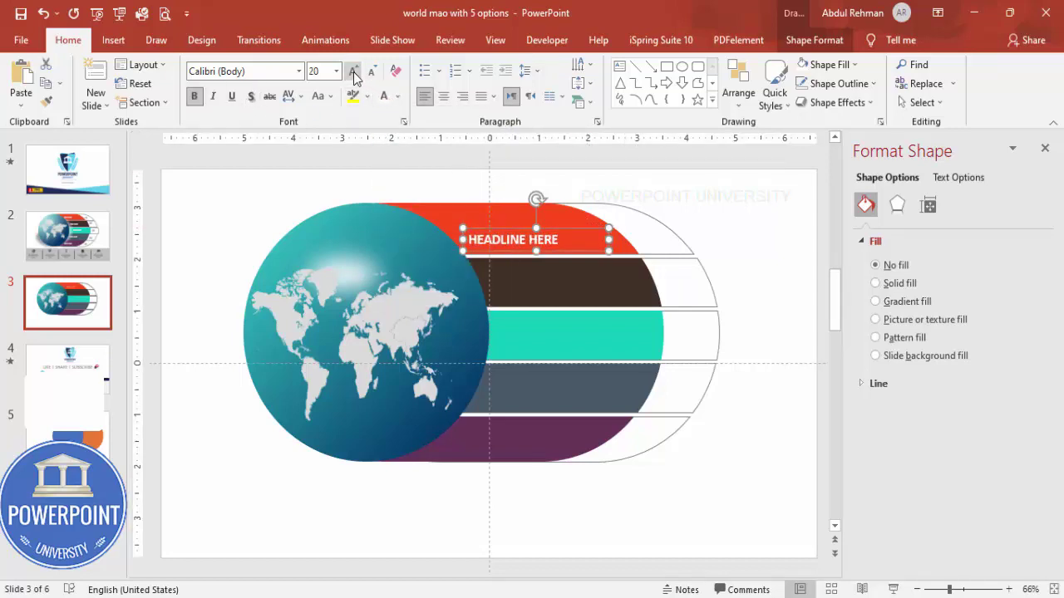
drag(569, 227, 557, 443)
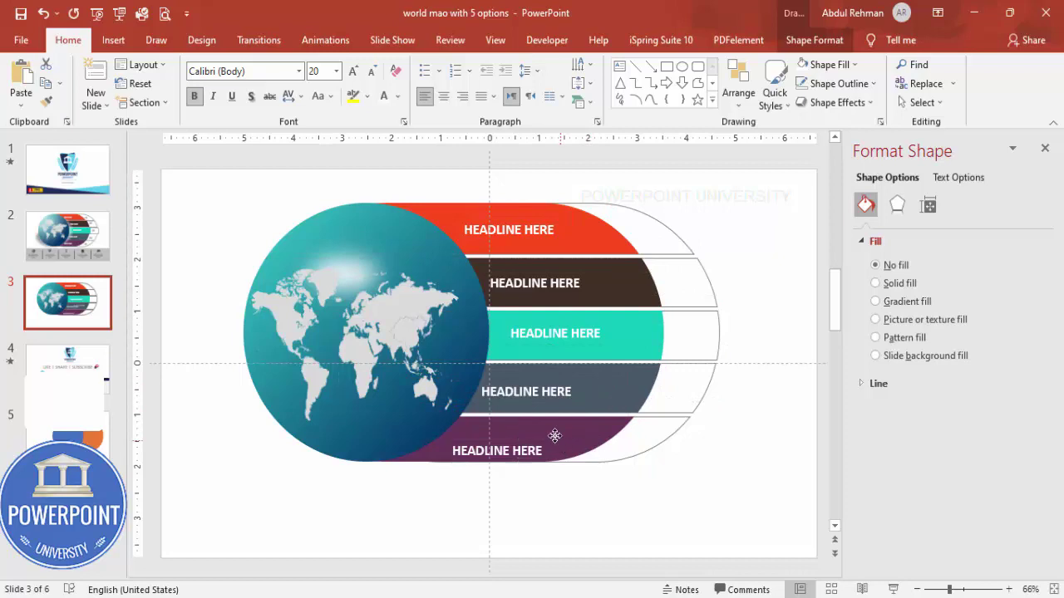
Step: Nudge the teal, brown and grey strips slightly to the right
click(652, 347)
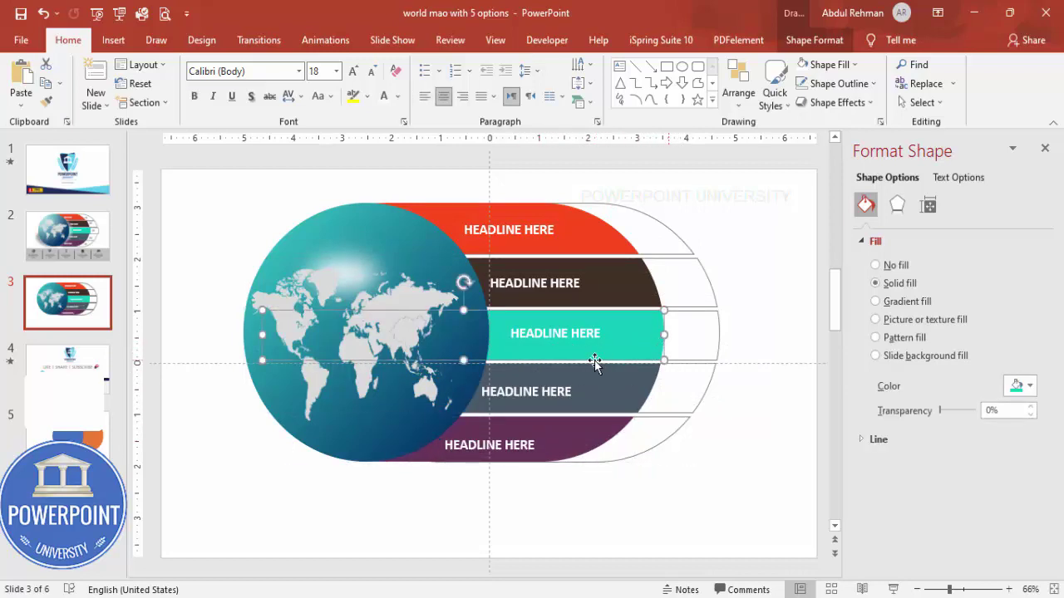
key(Right)
key(Right)
key(Right)
key(Right)
key(Right)
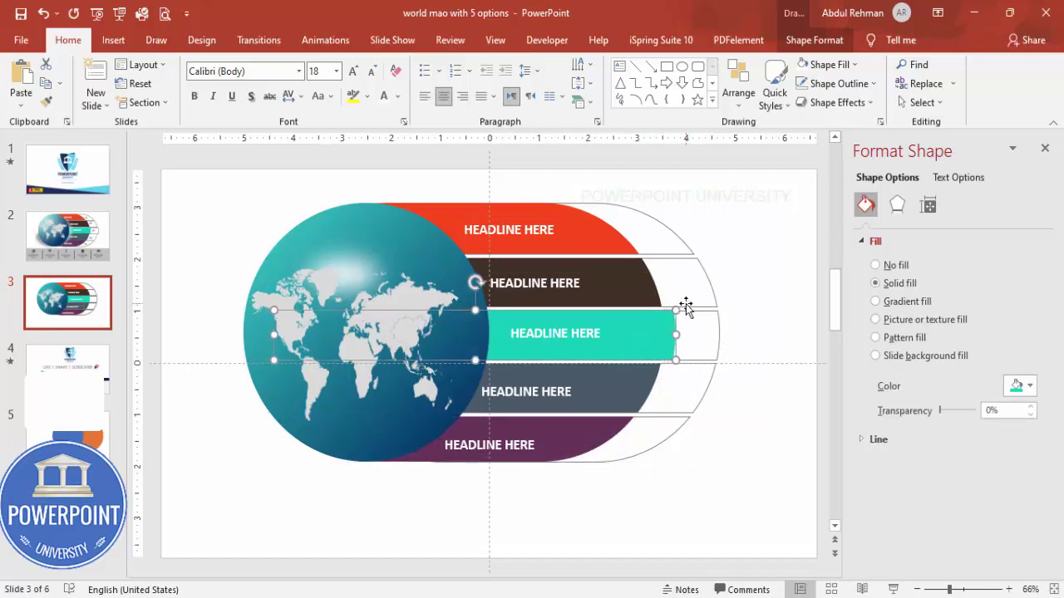
click(616, 293)
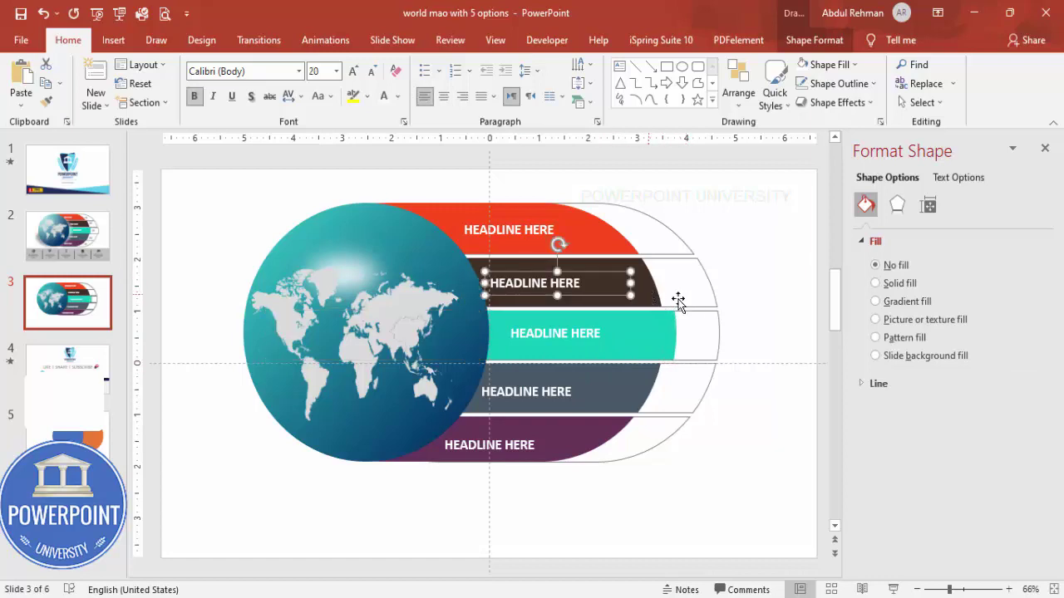
click(657, 284)
key(Right)
key(Right)
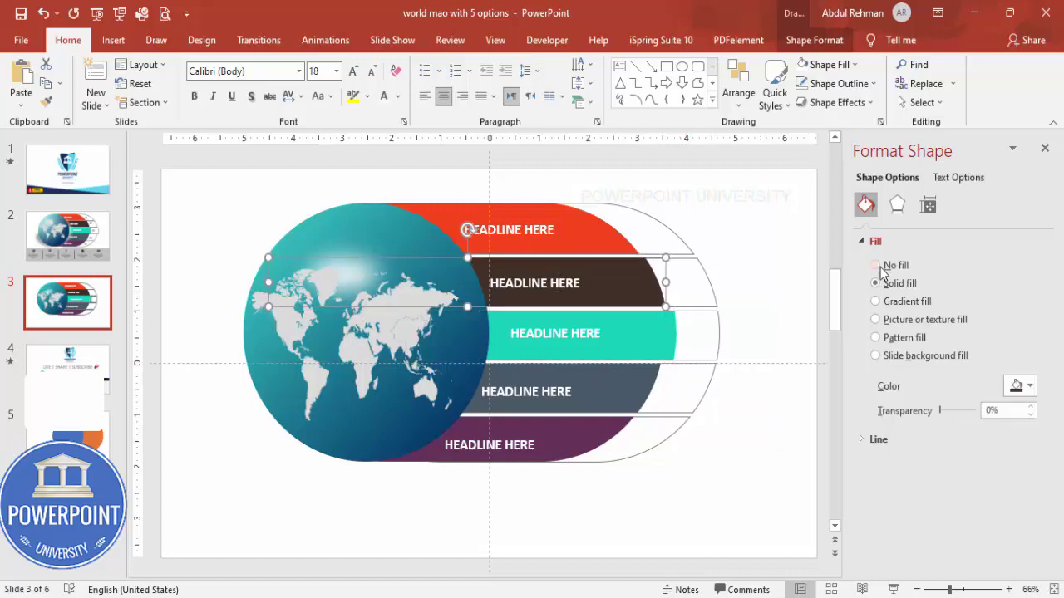
click(640, 384)
key(Right)
key(Right)
key(Right)
key(Right)
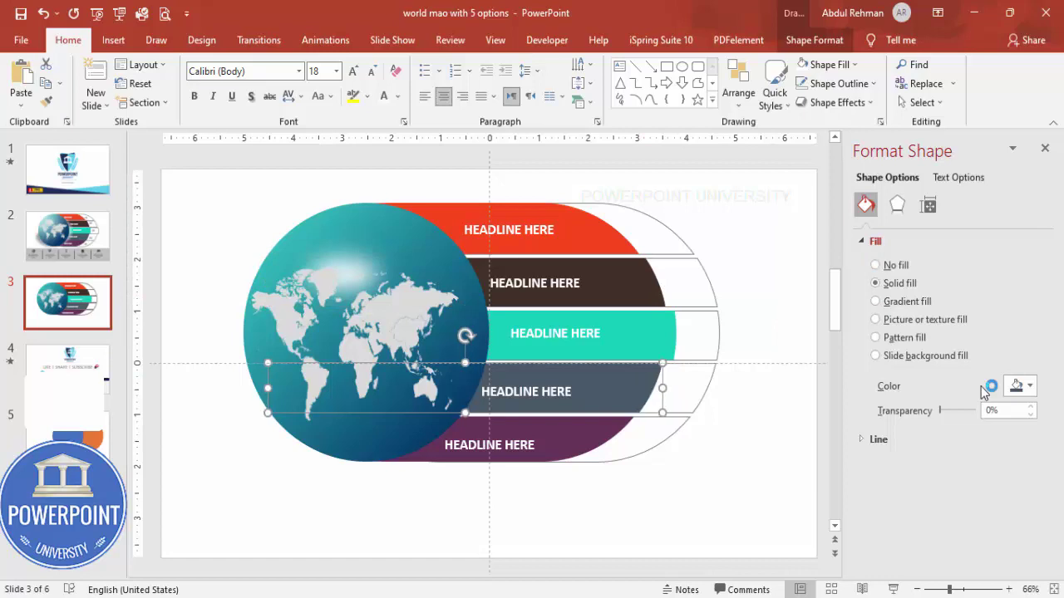
click(708, 337)
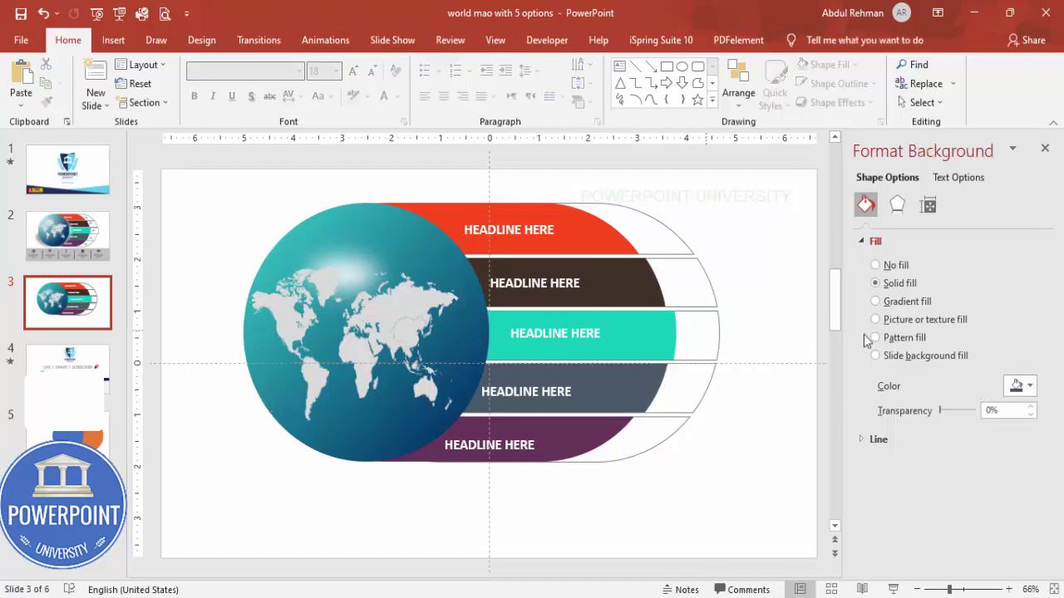
Step: Nudge the rows' white outline bands right and duplicate the top headline box to the right
click(719, 326)
key(Right)
key(Right)
key(Right)
key(Right)
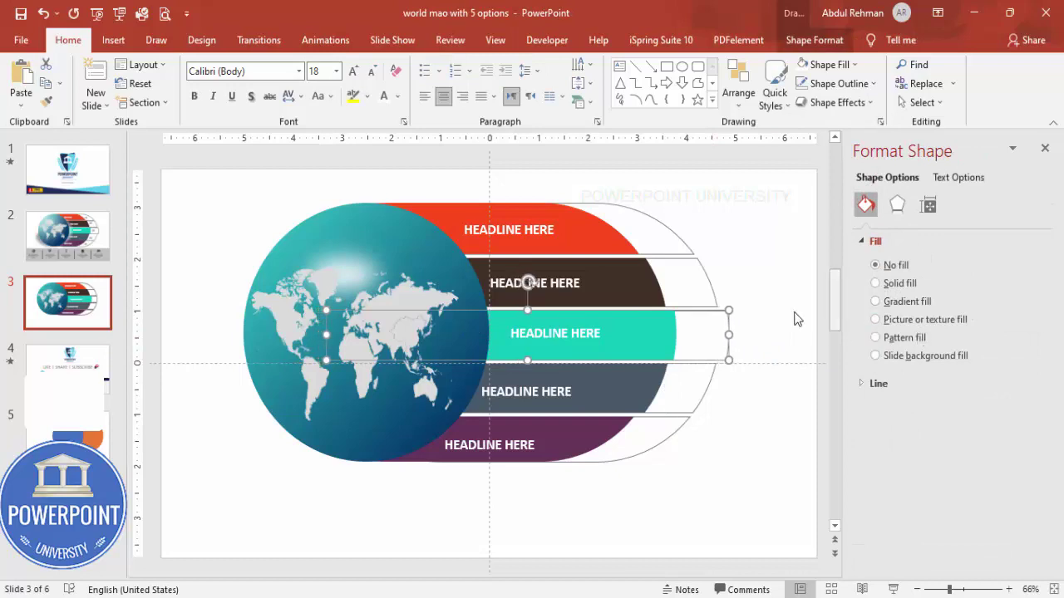
click(709, 285)
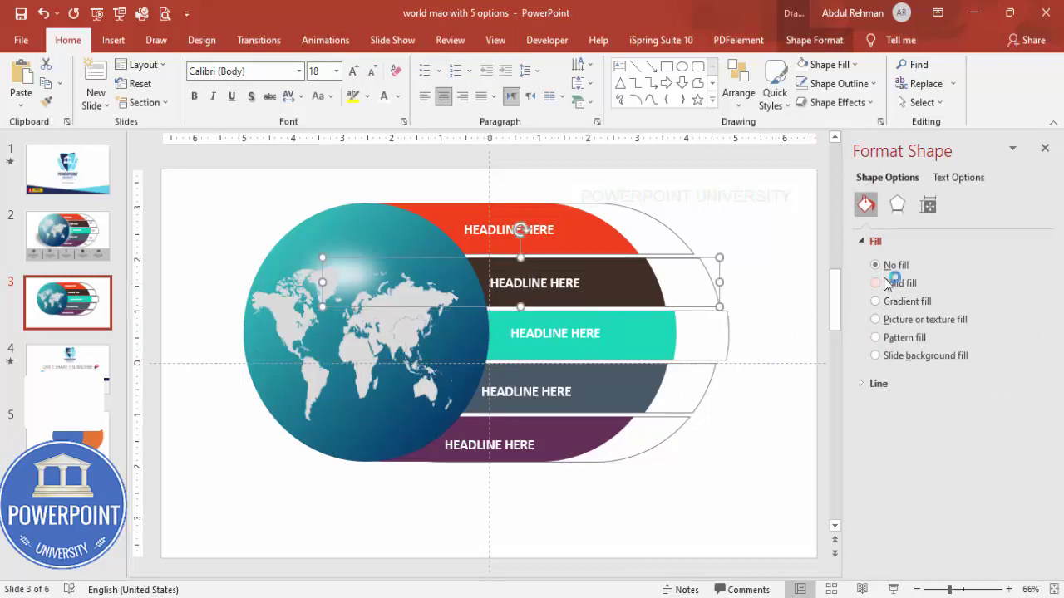
click(706, 401)
key(Right)
key(Right)
key(Right)
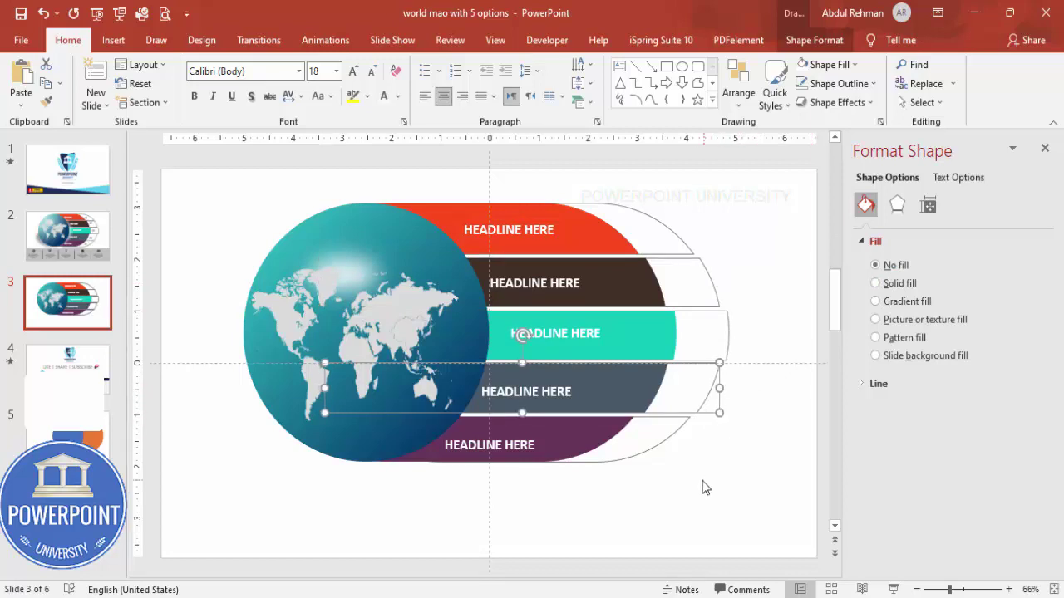
click(702, 487)
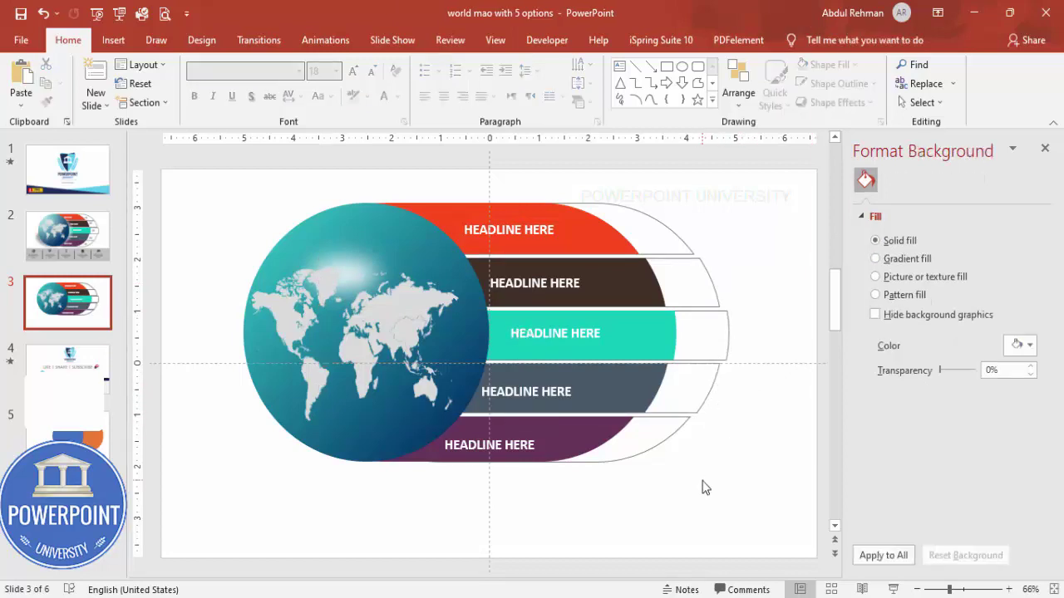
click(524, 223)
drag(550, 226, 657, 216)
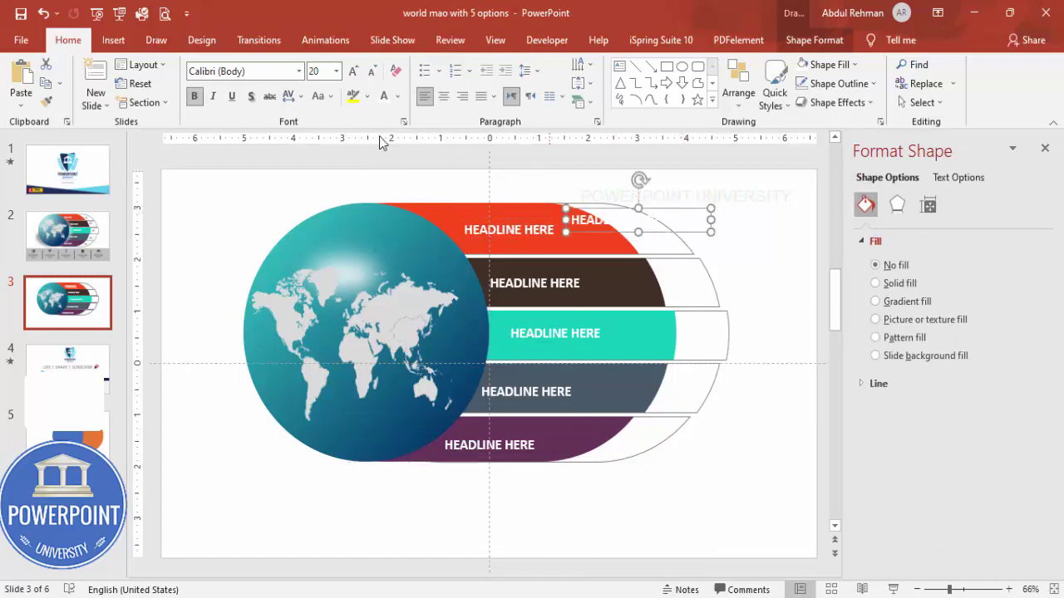
Step: Turn the copied box into a black '01' at size 28 near the red strip's right end
click(397, 97)
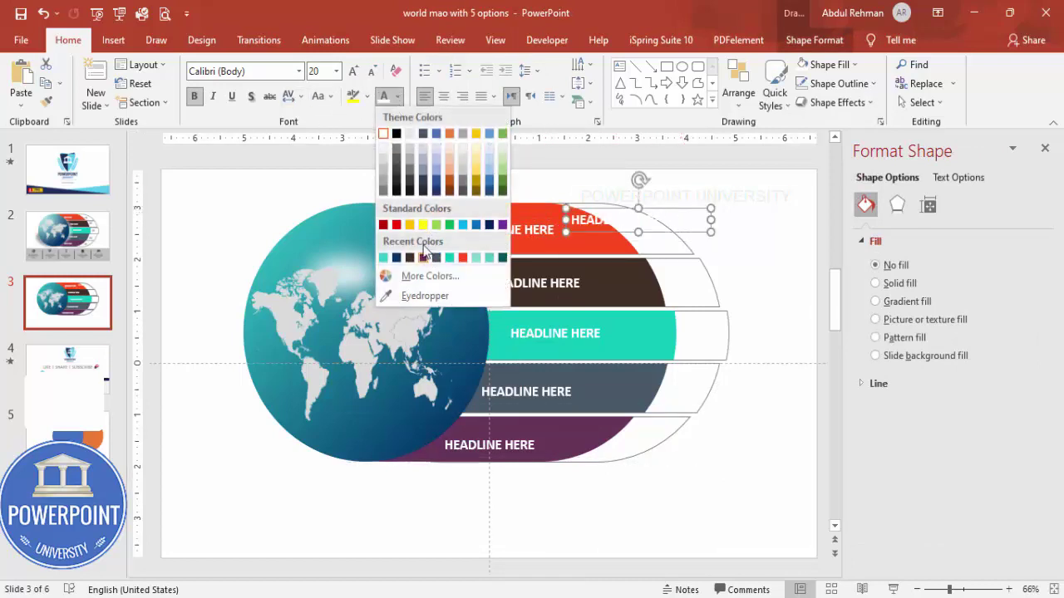
click(397, 134)
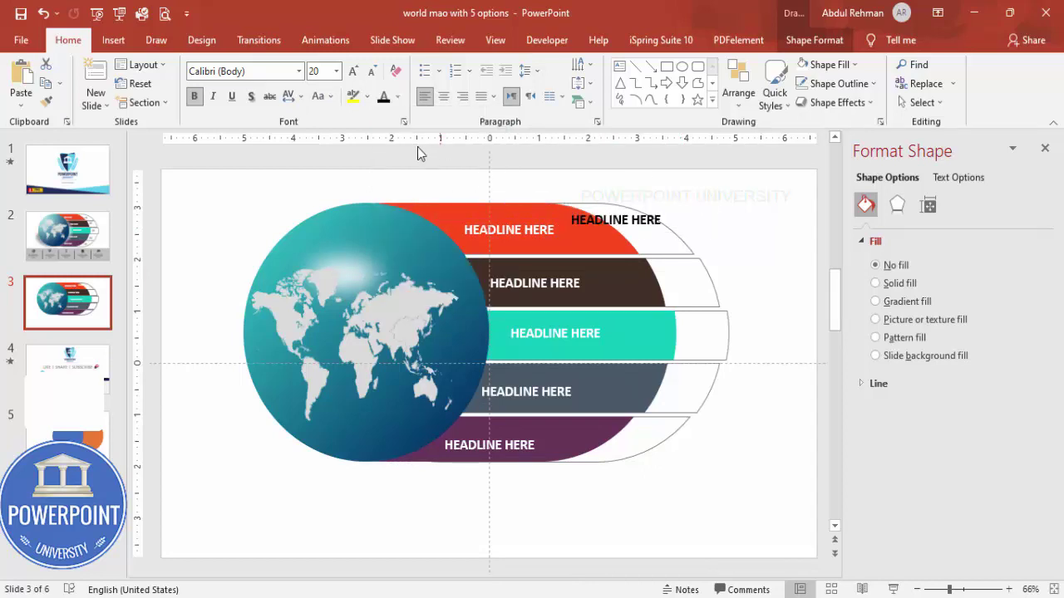
text(01)
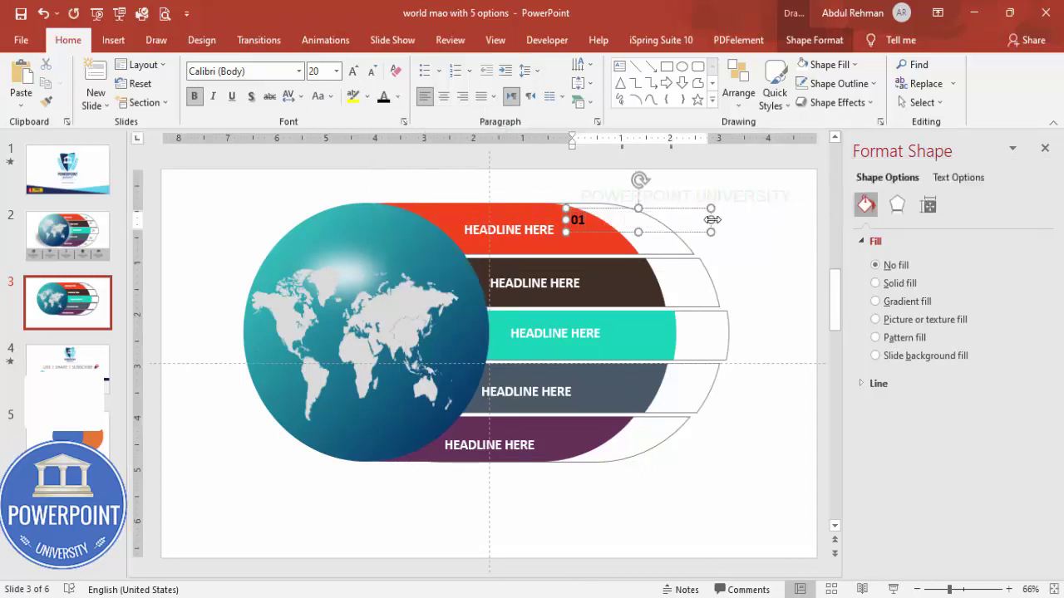
drag(712, 219, 677, 226)
click(352, 71)
click(353, 70)
drag(682, 225, 758, 240)
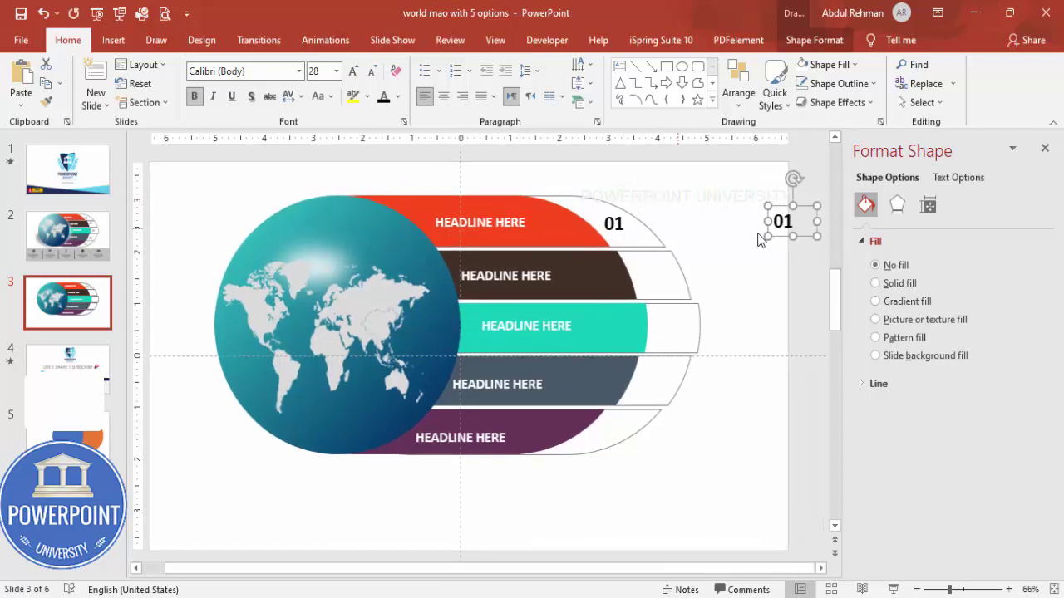
Step: Copy the 01 number onto the lower rows and renumber them 02 through 05
drag(806, 214, 713, 320)
drag(719, 320, 654, 426)
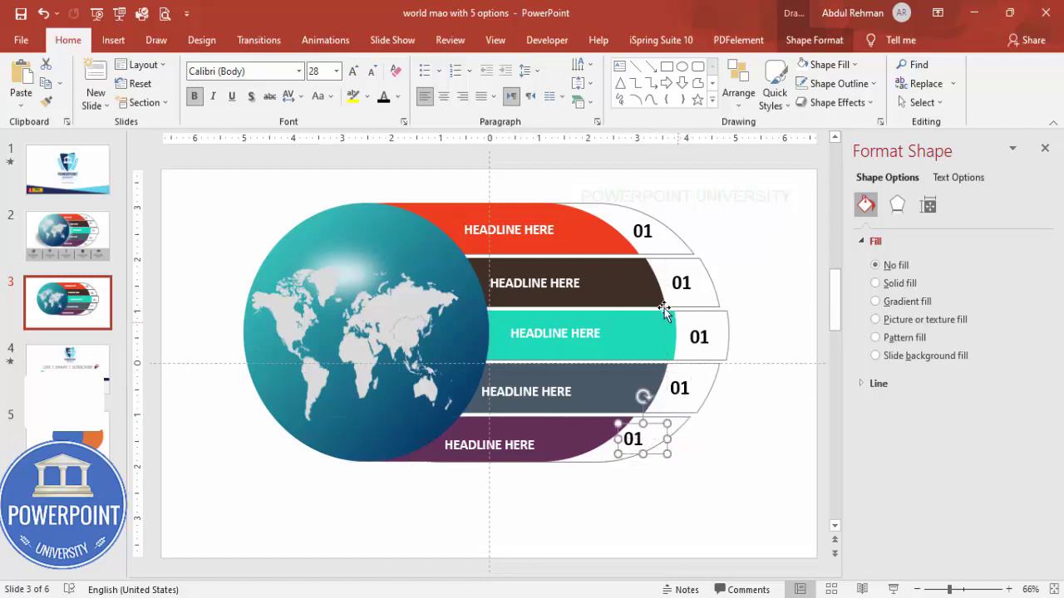
click(686, 287)
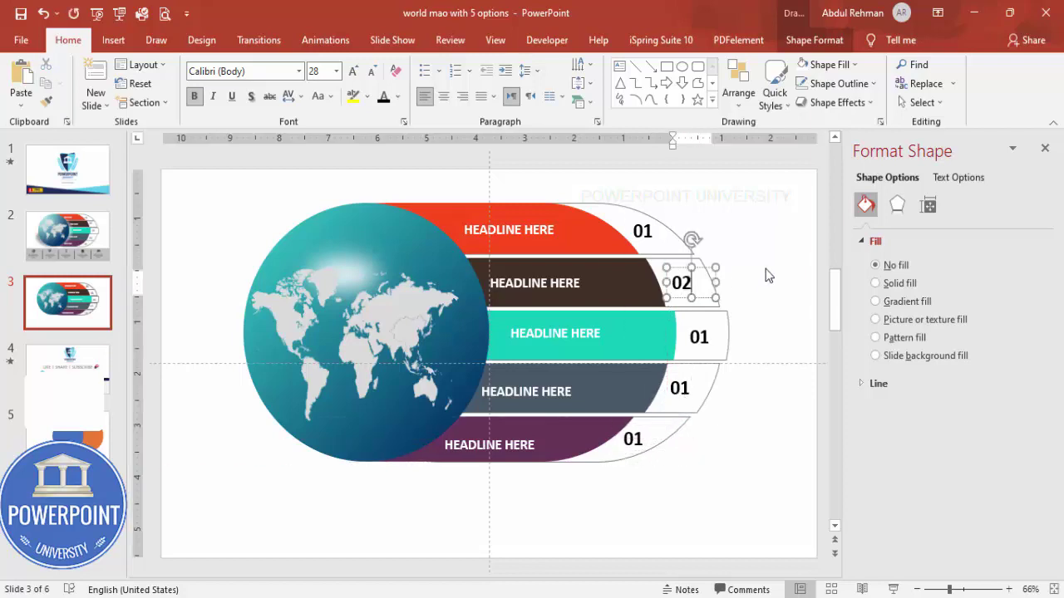
click(707, 336)
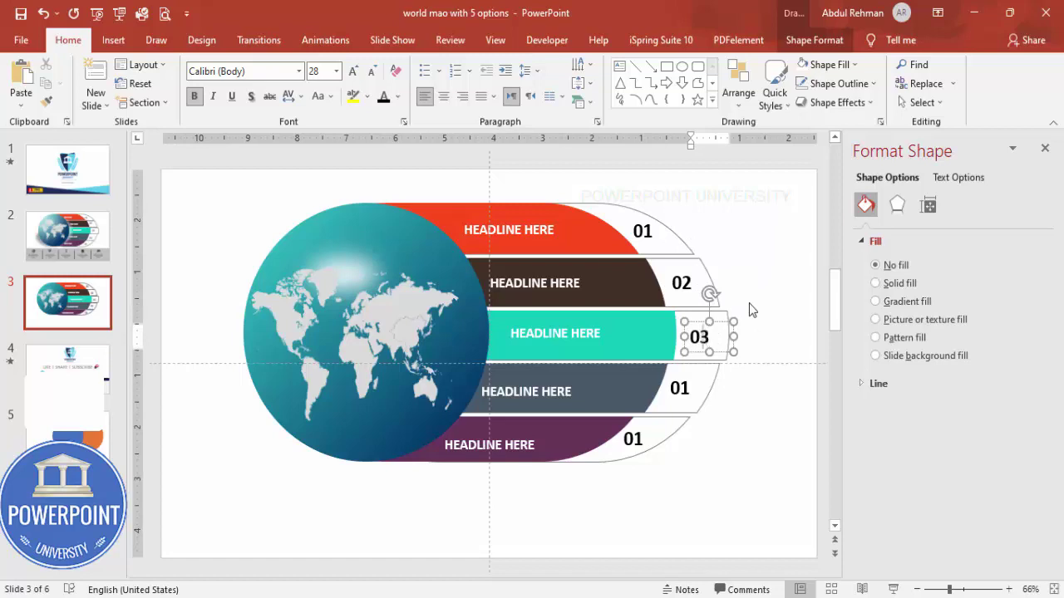
click(679, 388)
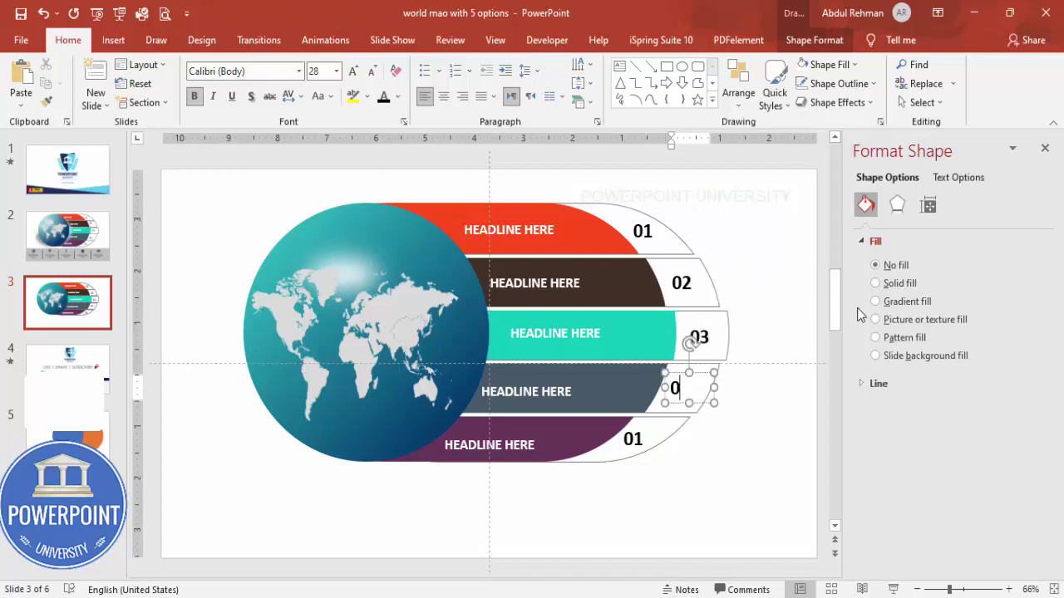
click(641, 441)
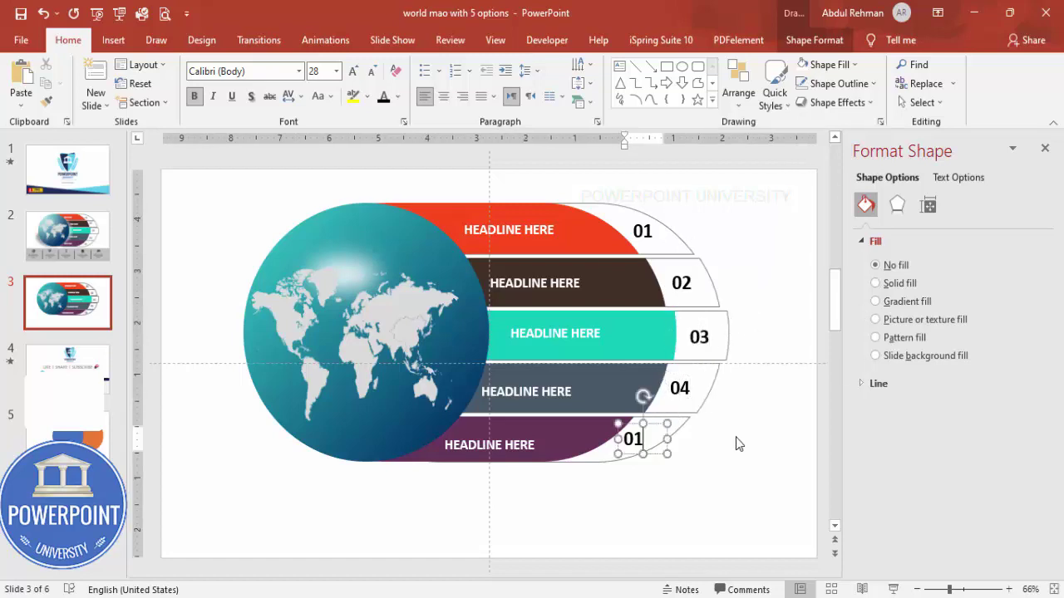
click(722, 444)
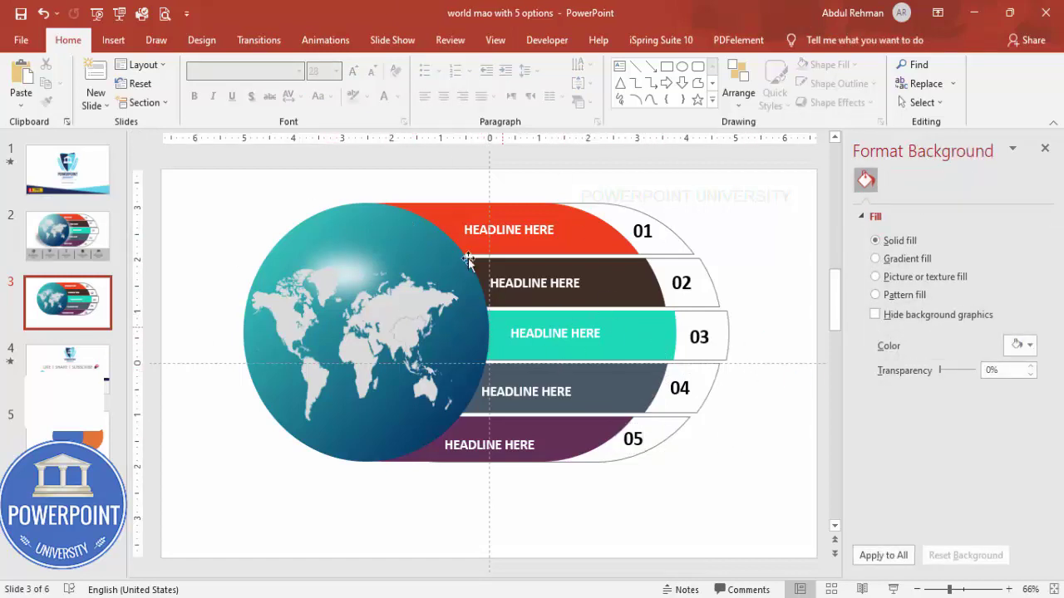
Step: Enlarge and stretch the white glow across the globe and make it 60% transparent
click(116, 42)
click(347, 263)
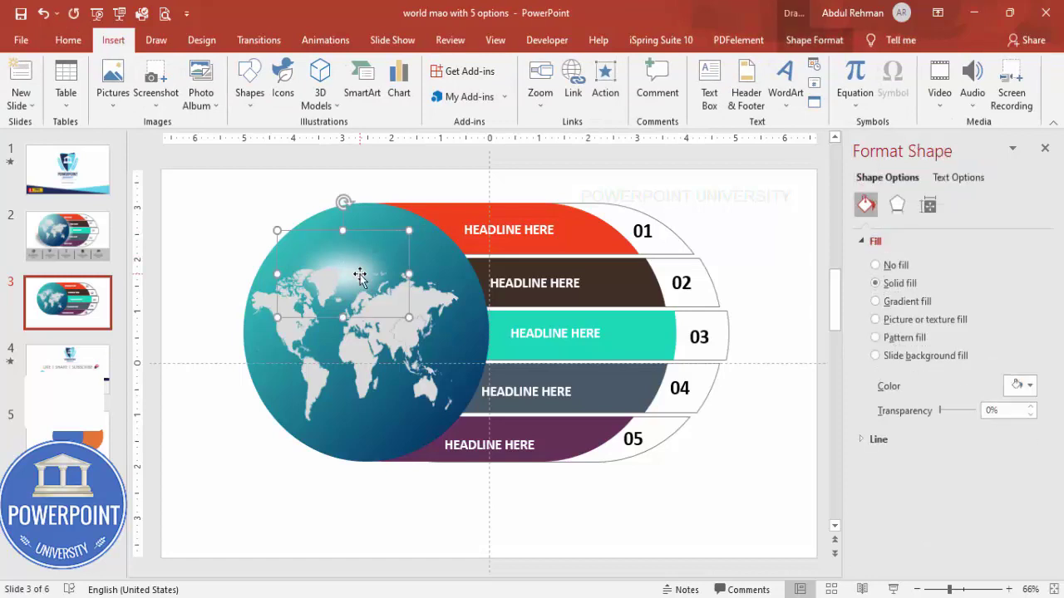
drag(359, 276, 394, 232)
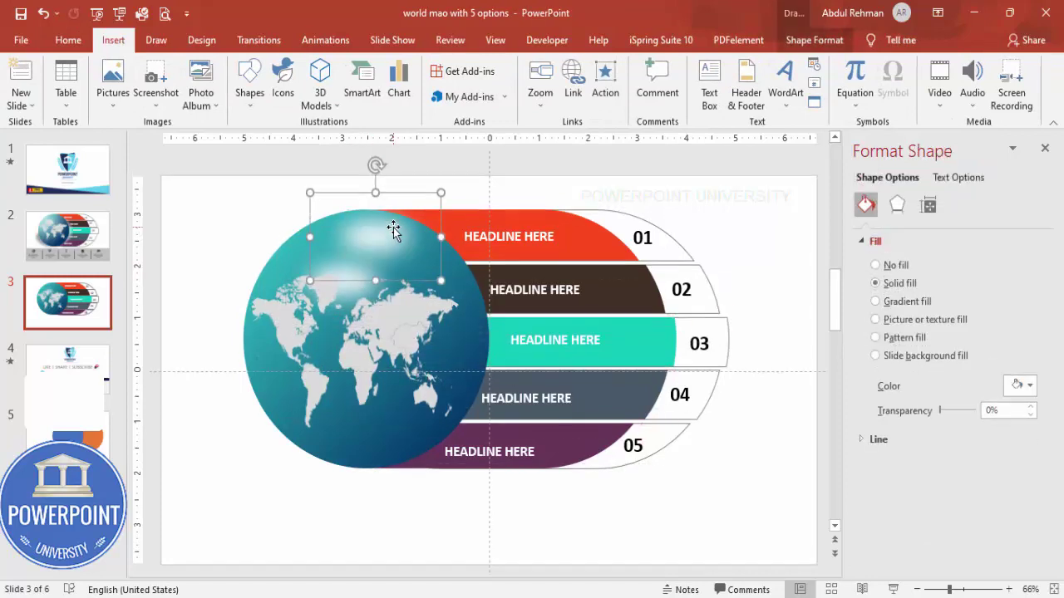
drag(441, 283, 510, 359)
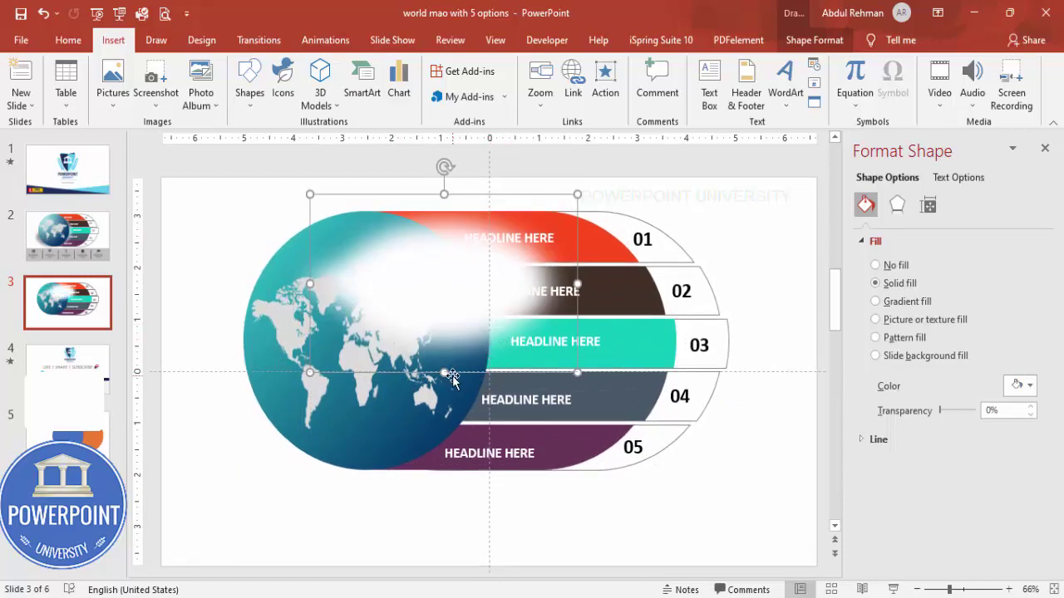
drag(444, 373, 444, 454)
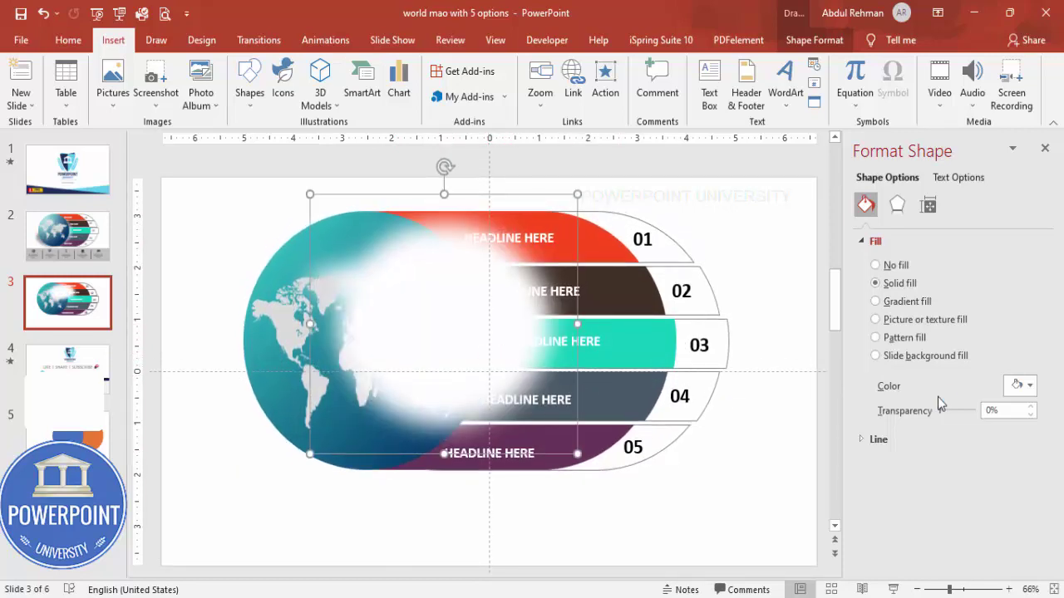
drag(938, 413, 960, 411)
drag(507, 350, 479, 353)
Step: Send the glow back behind the globe image, lower its transparency to 28%, and reposition it
click(810, 40)
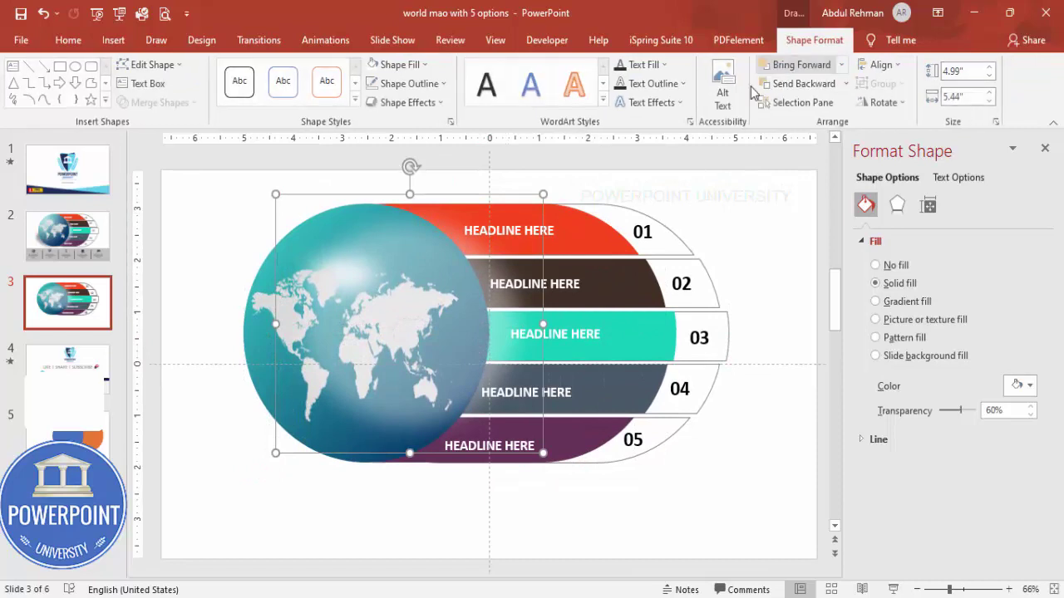
click(811, 84)
click(810, 84)
click(810, 84)
click(804, 84)
click(805, 84)
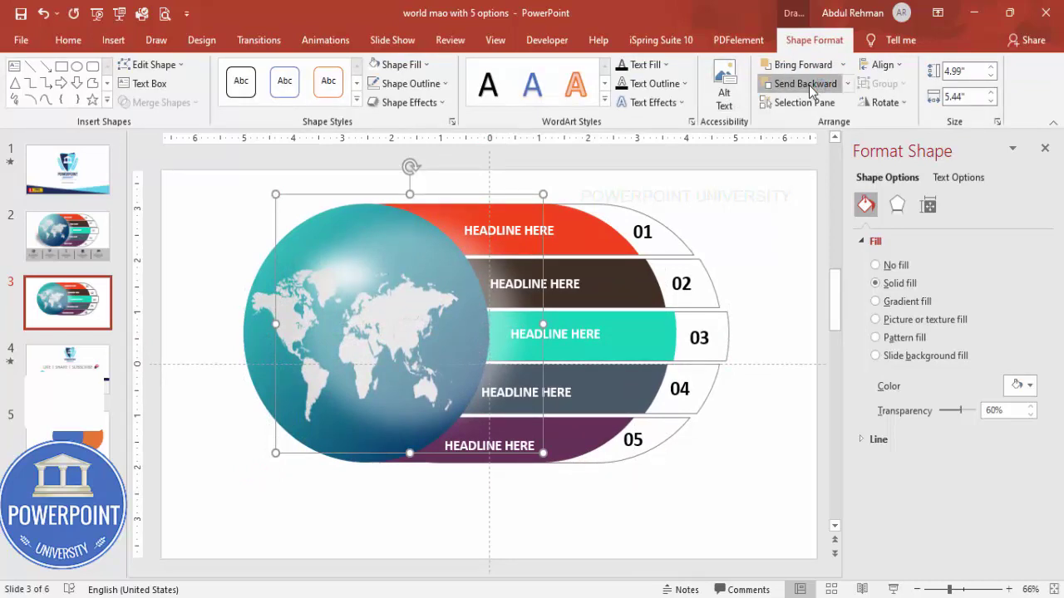
click(808, 84)
click(808, 84)
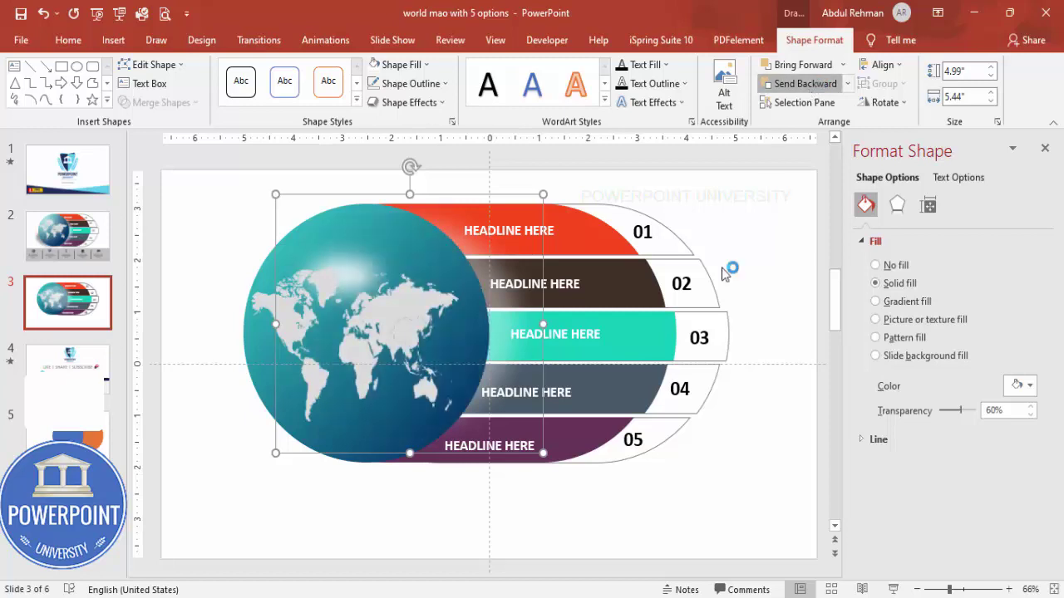
drag(961, 410, 952, 419)
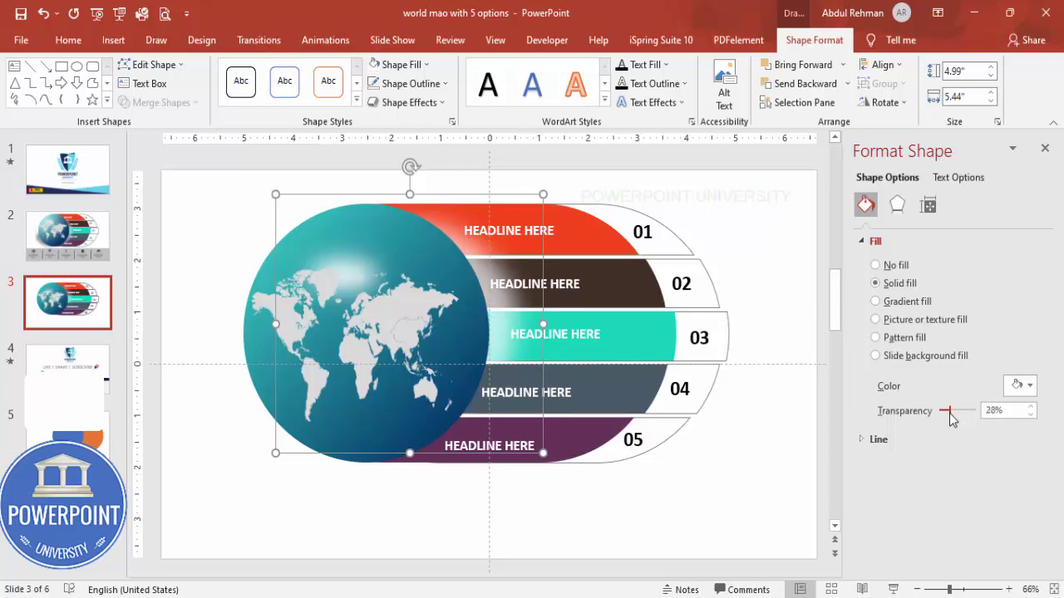
drag(540, 437, 537, 436)
click(597, 515)
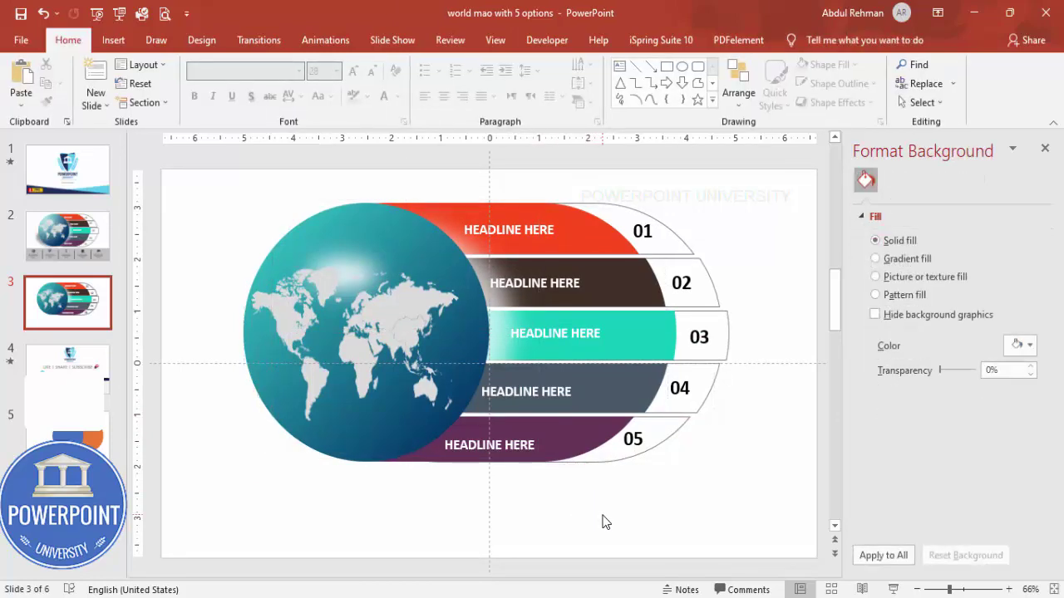
Step: Draw a rectangle across the slide bottom with no outline and a light grey fill
click(114, 40)
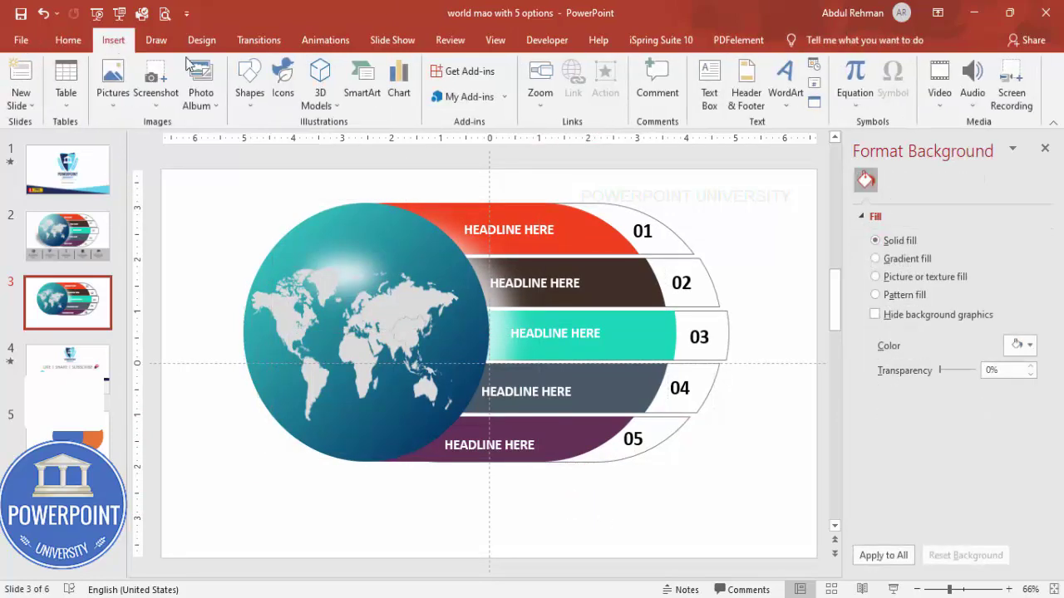
click(244, 111)
click(250, 222)
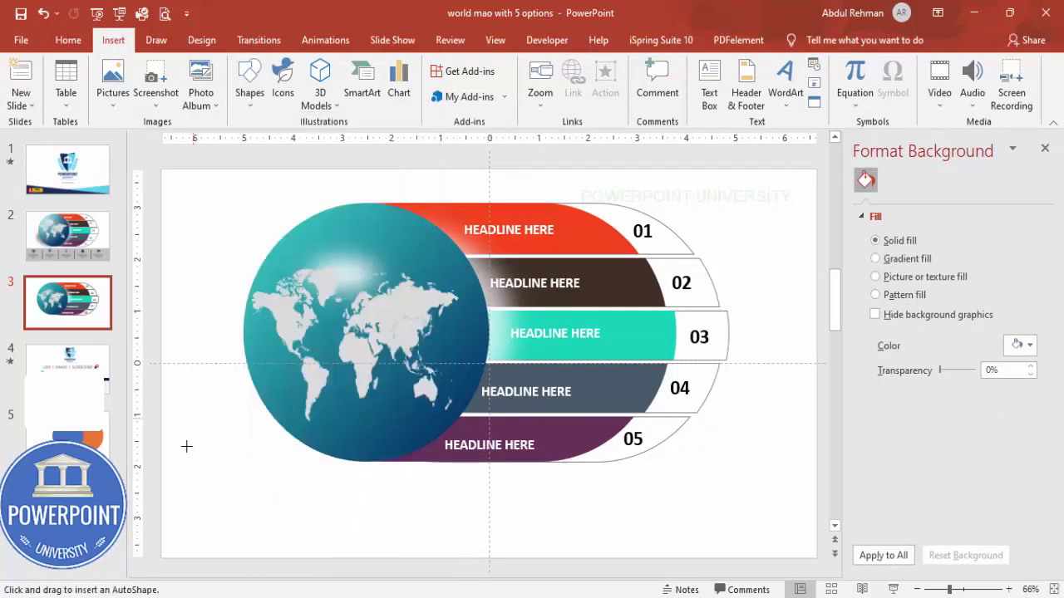
mouse_move(162, 473)
mouse_down()
mouse_move(765, 541)
mouse_move(822, 558)
mouse_up()
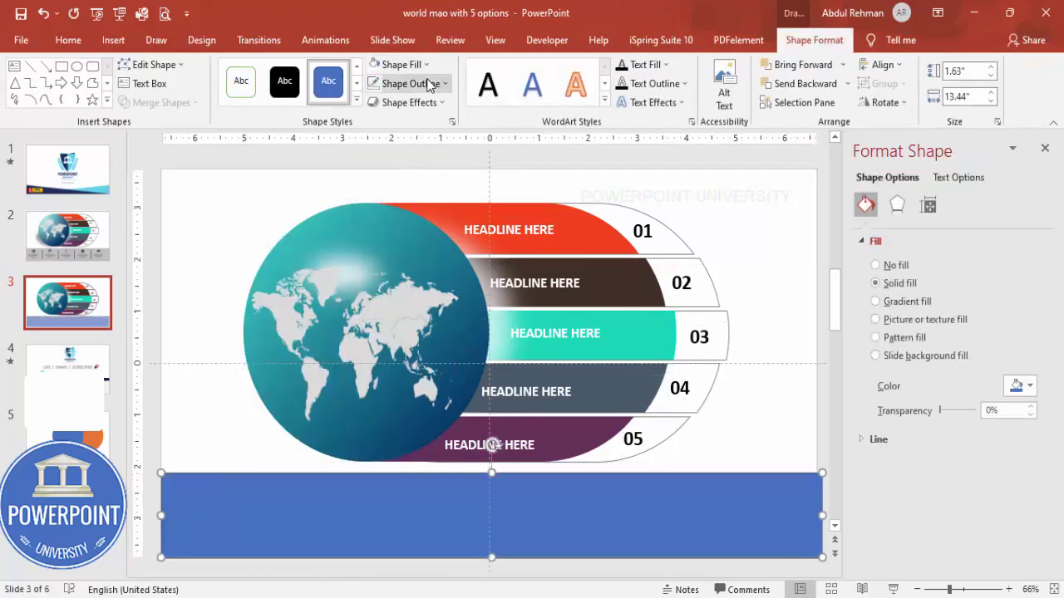
click(412, 83)
click(438, 261)
click(399, 64)
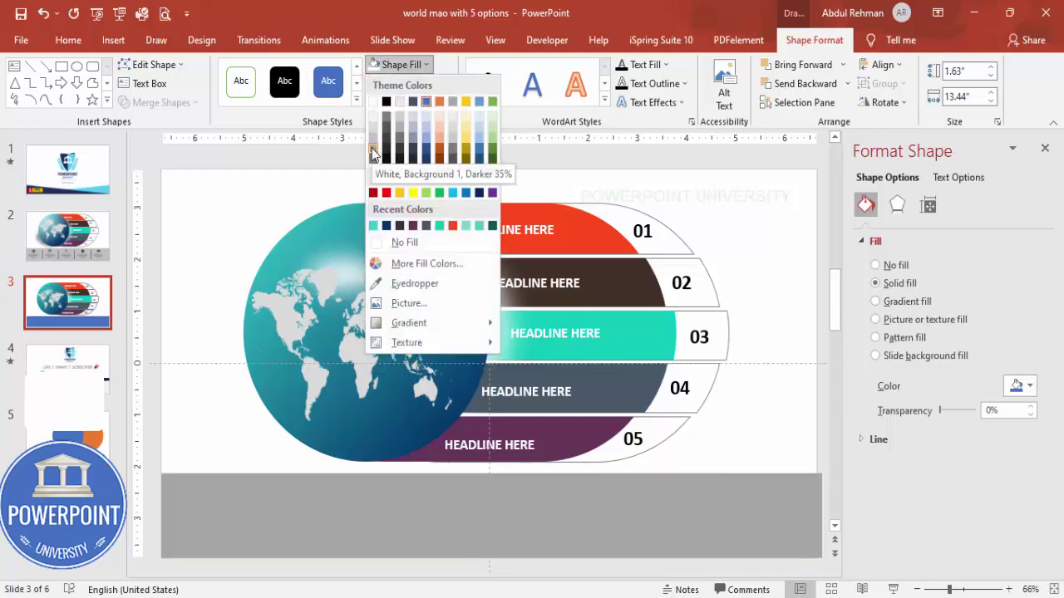
click(372, 148)
click(201, 316)
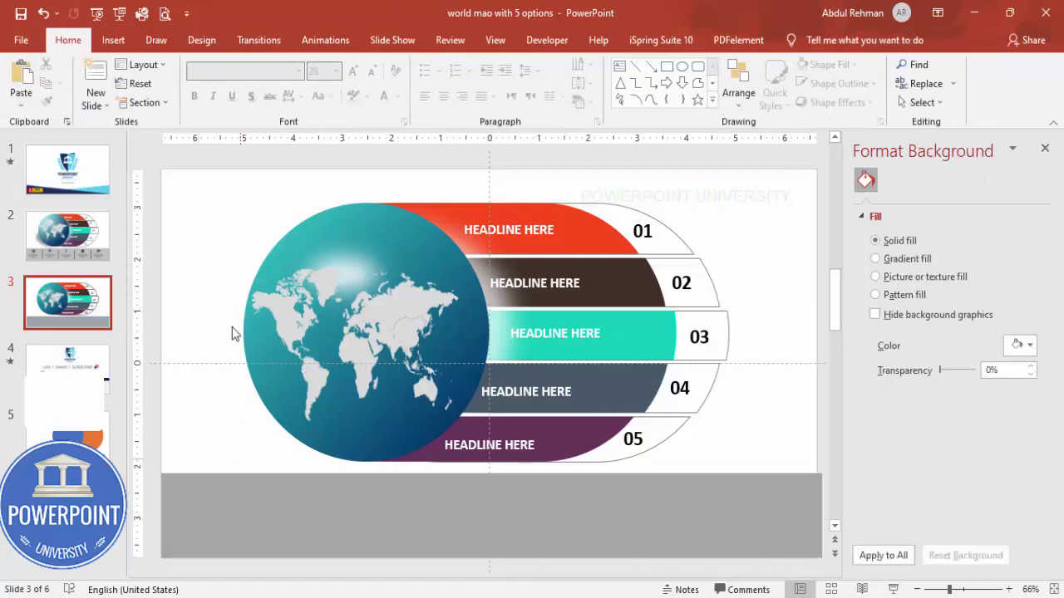
Step: Insert gear, light bulb, target, presentation board and head-with-gears icons, sized 0.5" tall
click(114, 41)
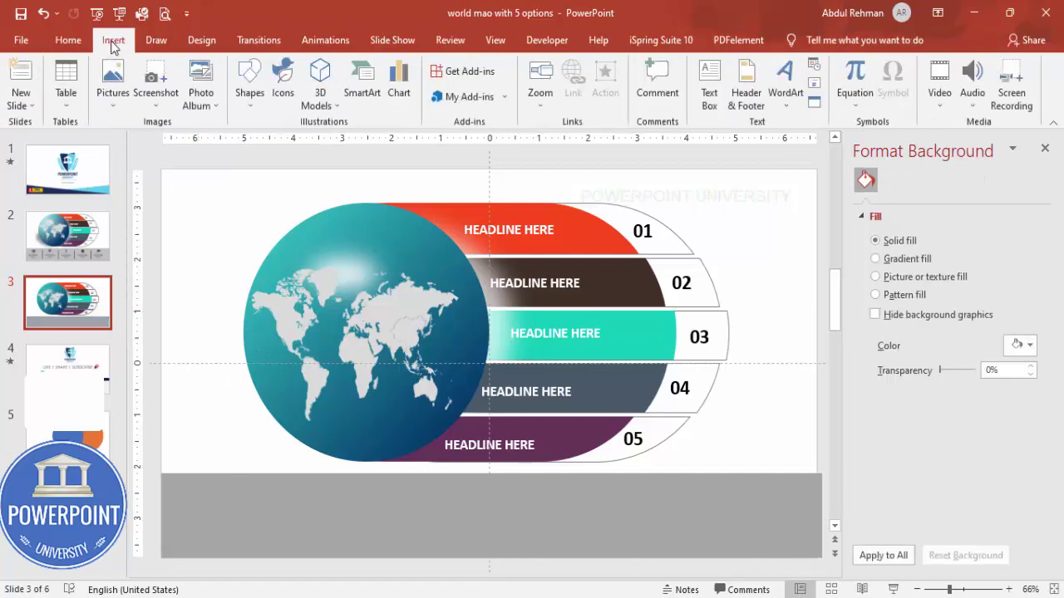
click(284, 87)
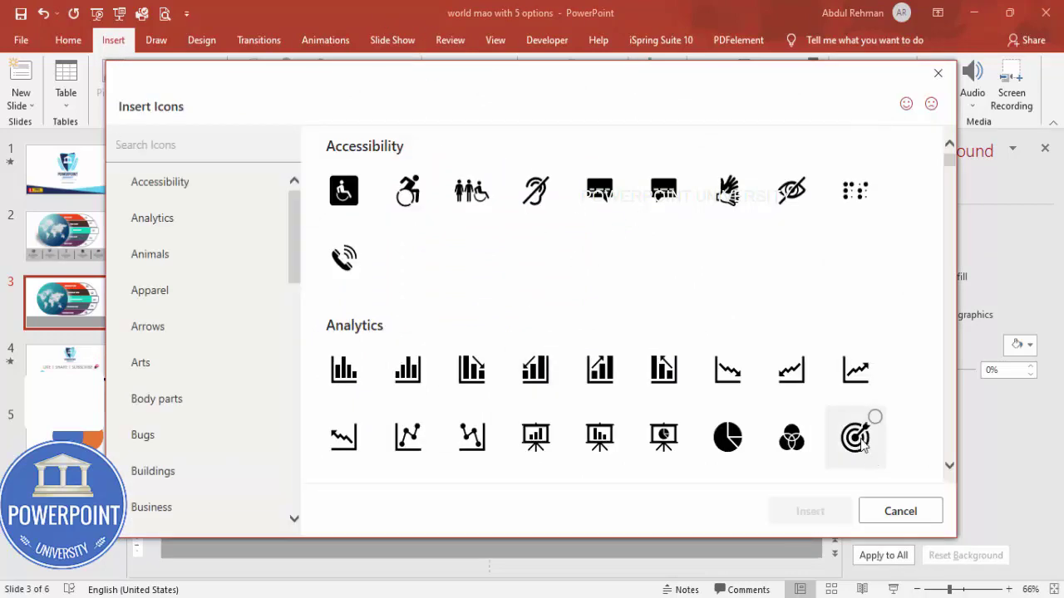
click(855, 436)
click(537, 438)
scroll(583, 400, down, 1)
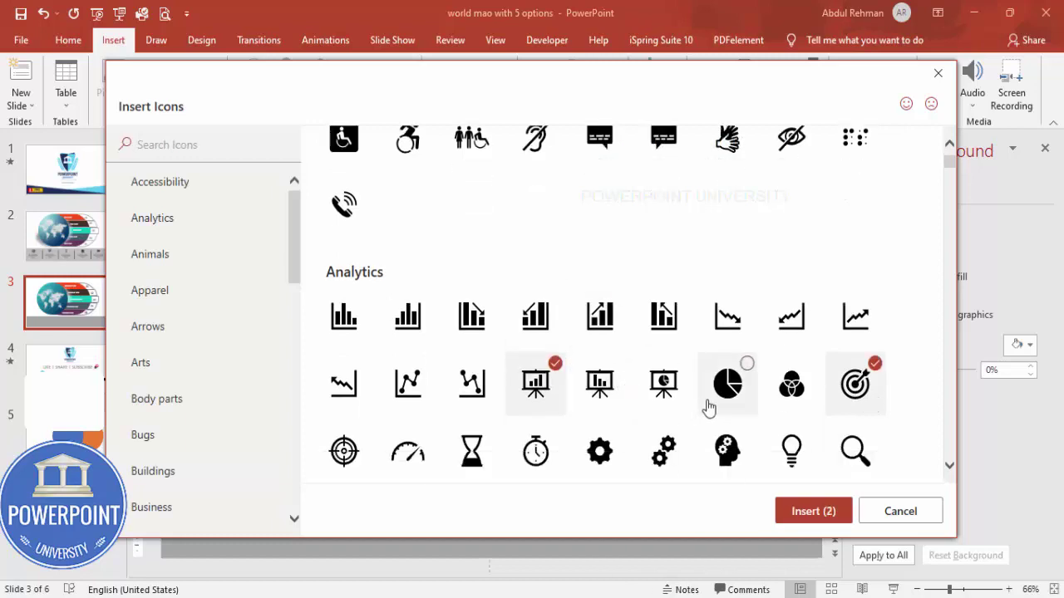
click(724, 449)
click(791, 451)
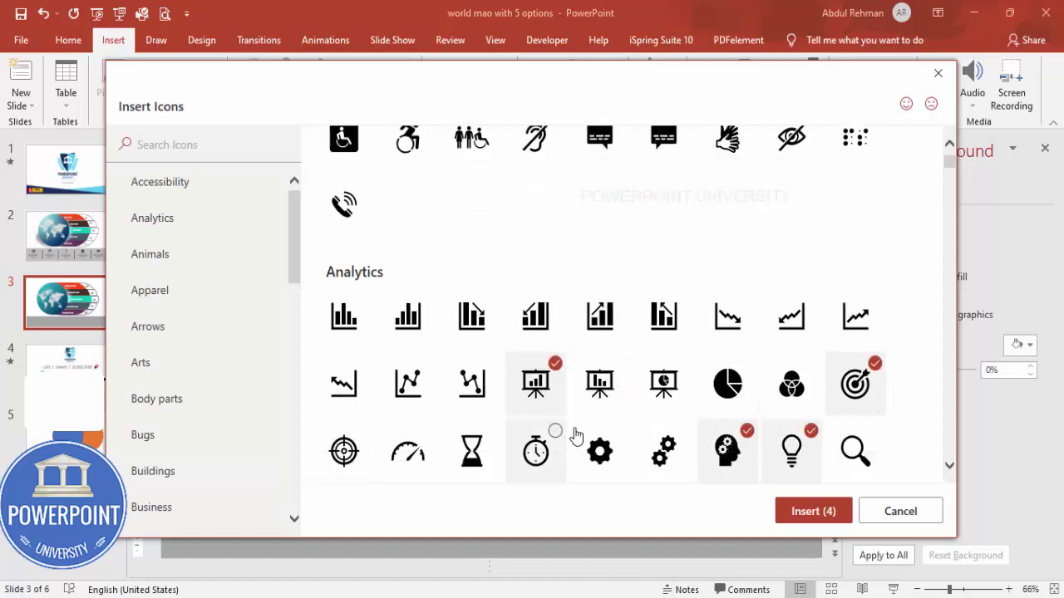
scroll(604, 397, down, 2)
click(794, 511)
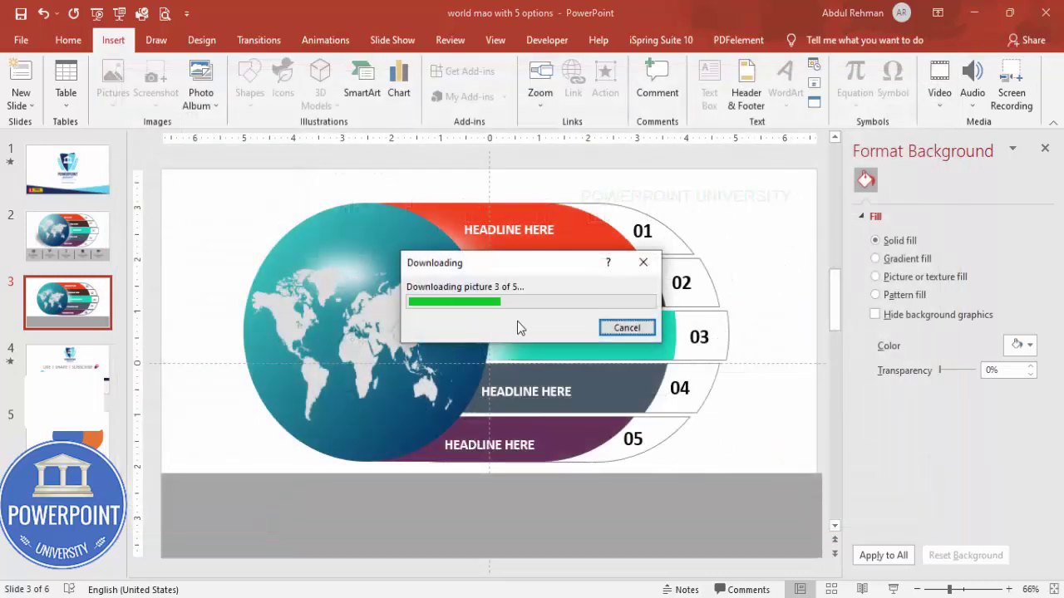
drag(506, 365, 432, 497)
click(964, 74)
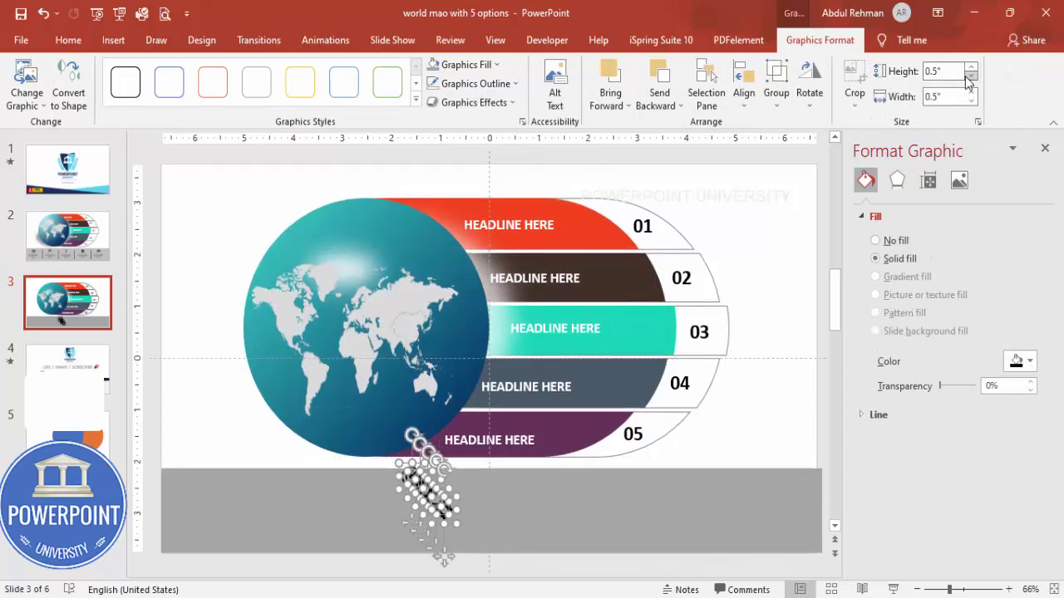
click(202, 247)
Step: Space the icons along the grey bar: gear, light bulb, target, presentation board, head
drag(442, 512, 205, 491)
drag(458, 500, 363, 486)
drag(445, 500, 739, 495)
drag(419, 492, 577, 494)
drag(428, 493, 456, 492)
click(198, 449)
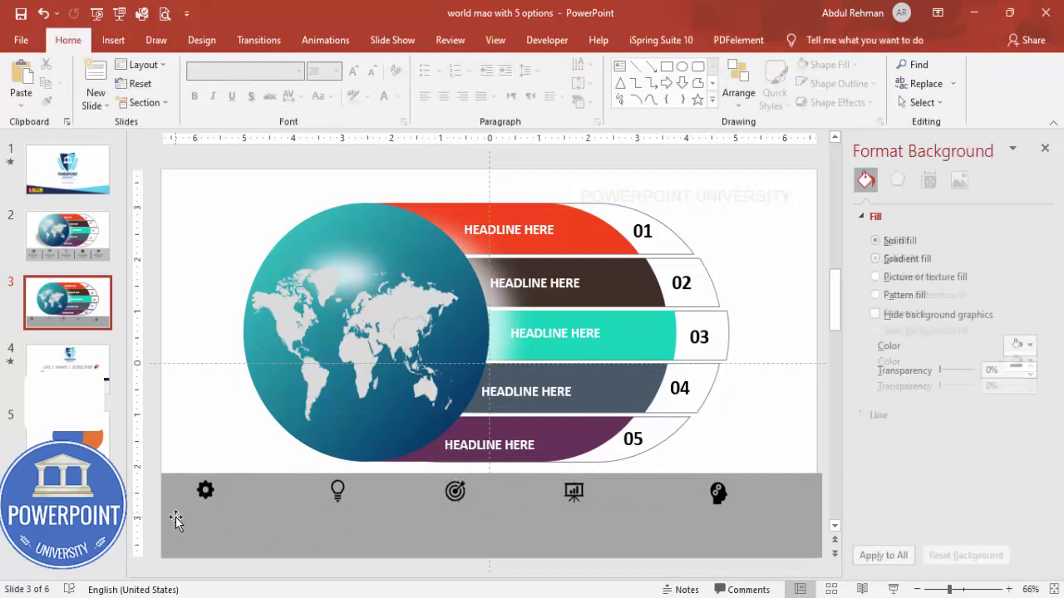
Step: Add a centred 'Add detail text here' caption under the gear icon and copy it under each icon
click(113, 40)
click(709, 88)
drag(198, 510, 262, 558)
text(Add detail text here)
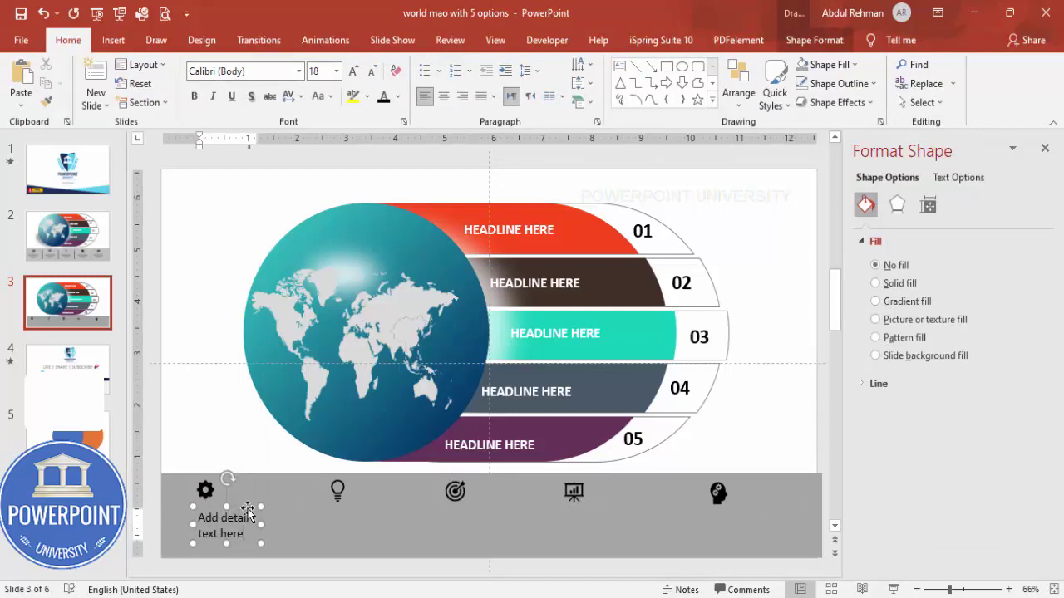
click(248, 509)
click(444, 97)
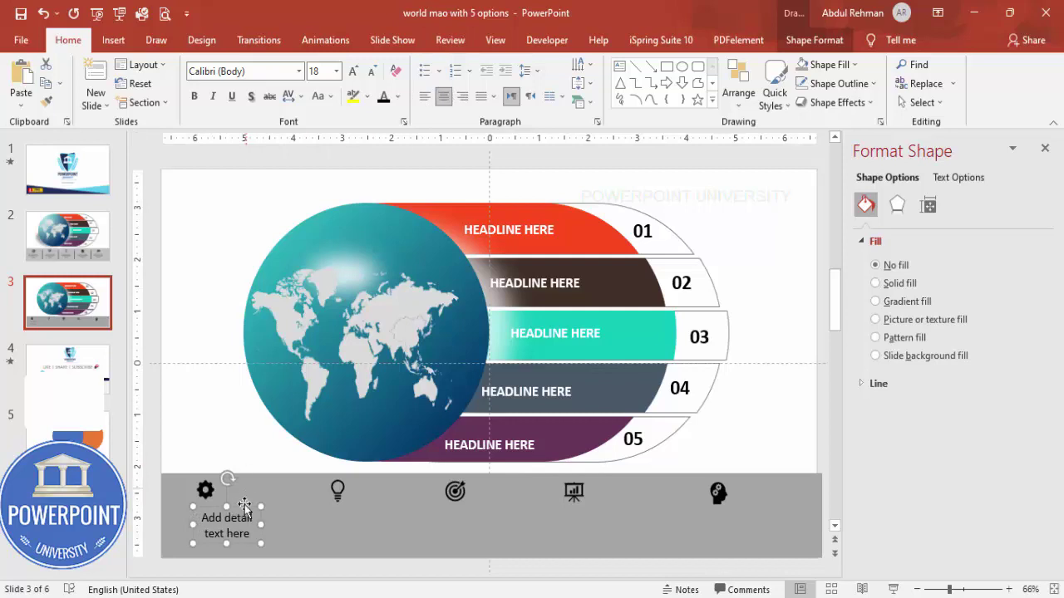
drag(233, 507, 739, 517)
click(781, 437)
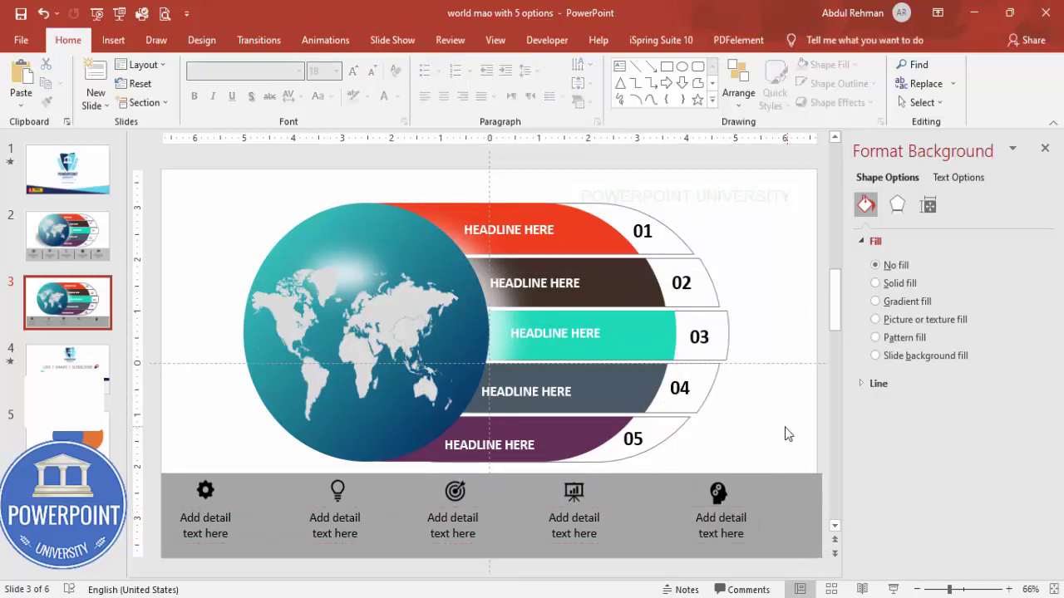